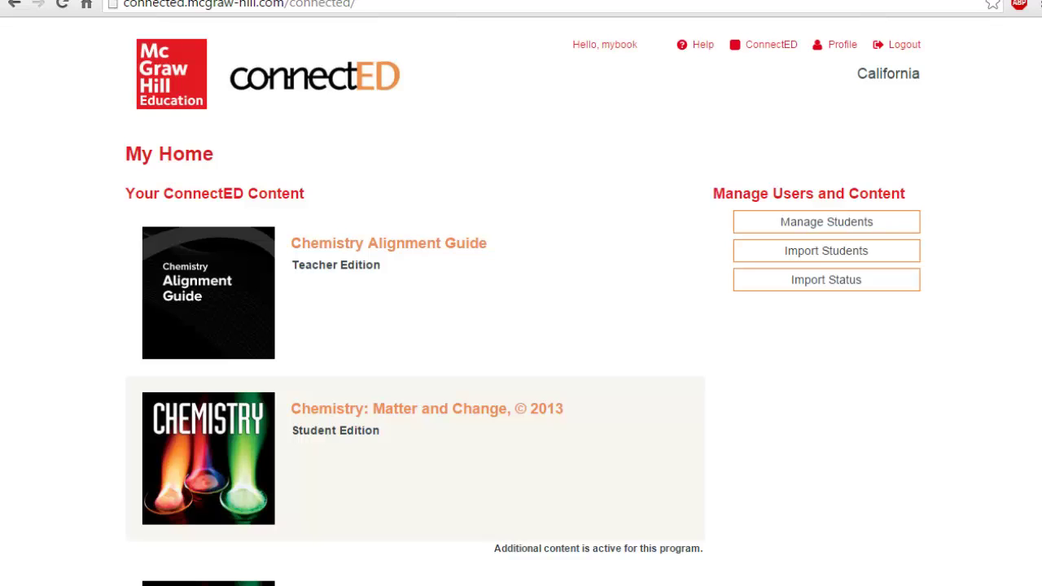
Open the Teacher Edition of Physics: Principles and Problems, © 2013 from the ConnectED content list
scroll(521, 325, down, 10)
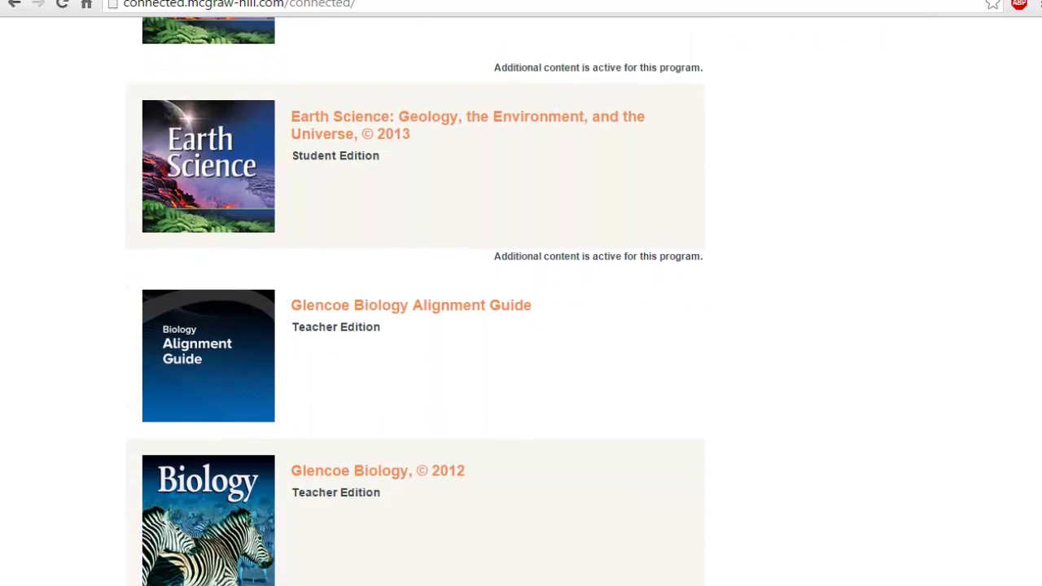
scroll(521, 326, up, 10)
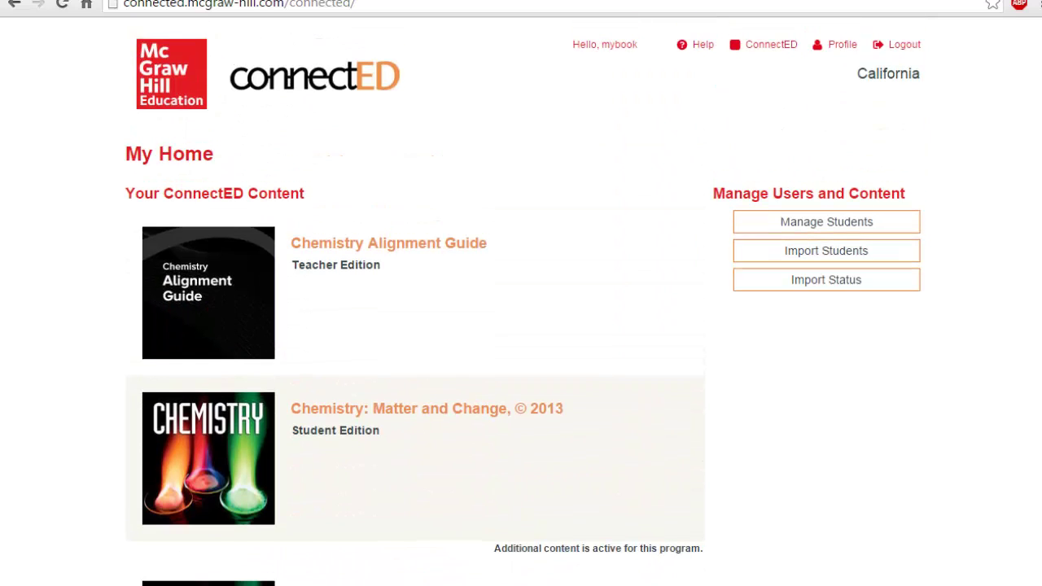
scroll(521, 326, down, 15)
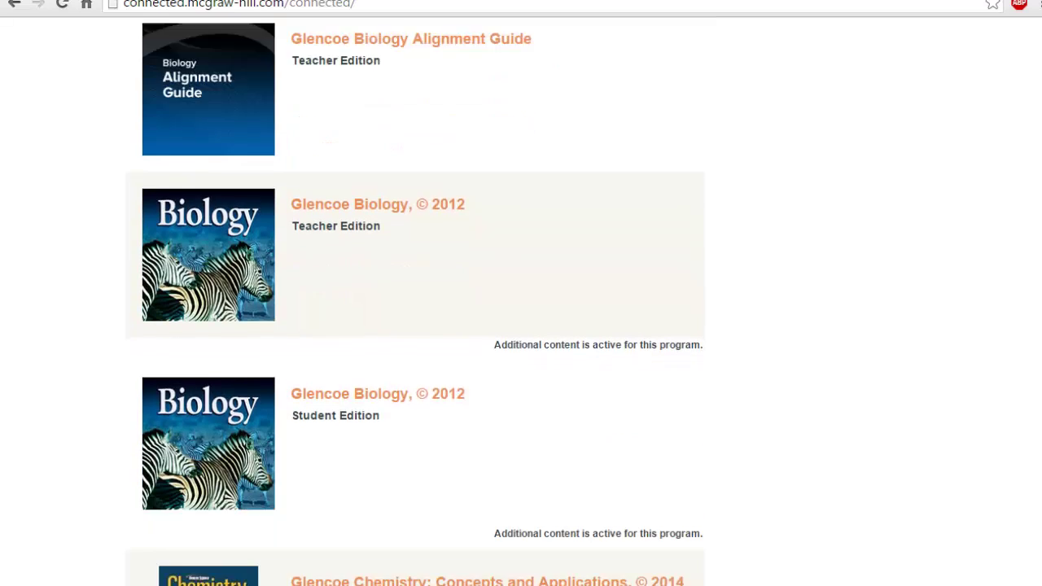
scroll(415, 326, down, 12)
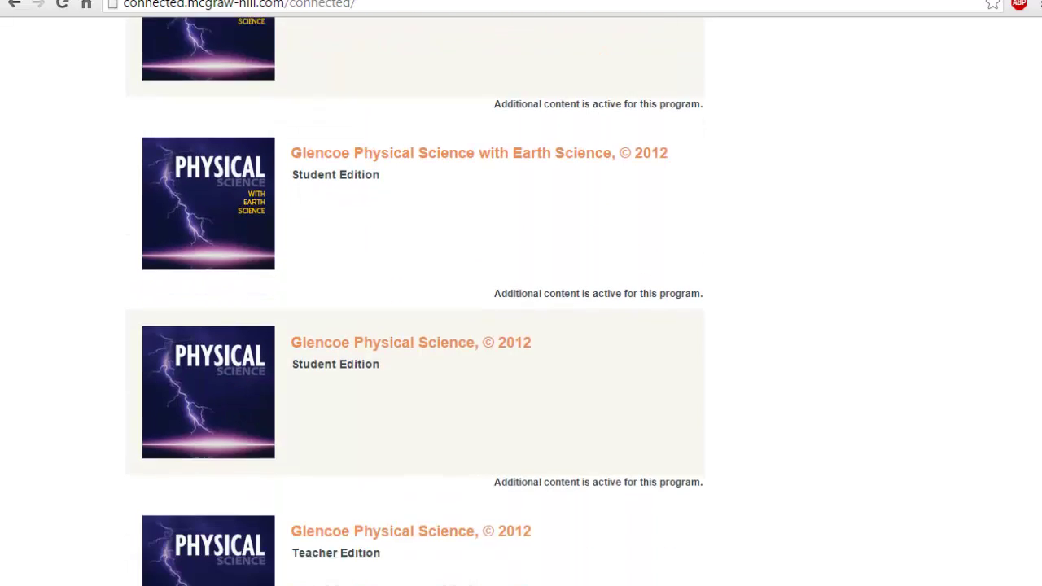
scroll(415, 301, down, 4)
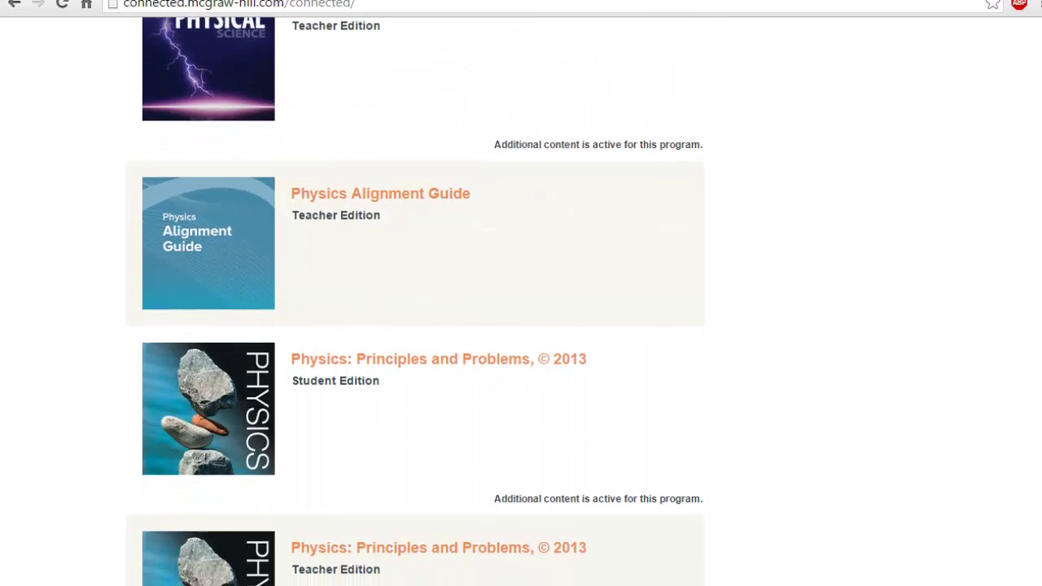
scroll(415, 301, down, 1)
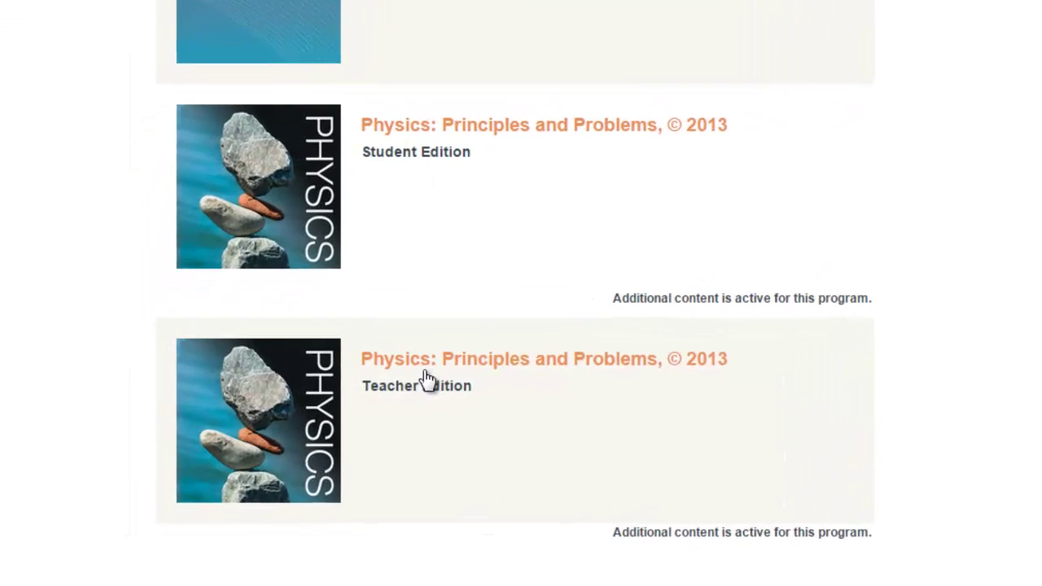
click(440, 367)
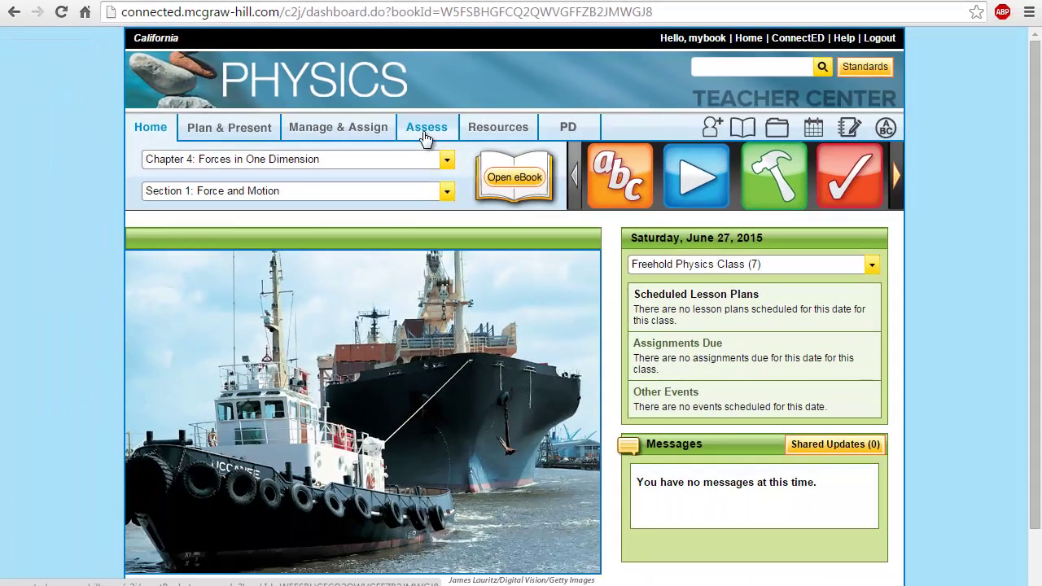
Open the eAssessment test generator from the Physics book's Chapter 1 assessment resources and maximize its window
click(423, 130)
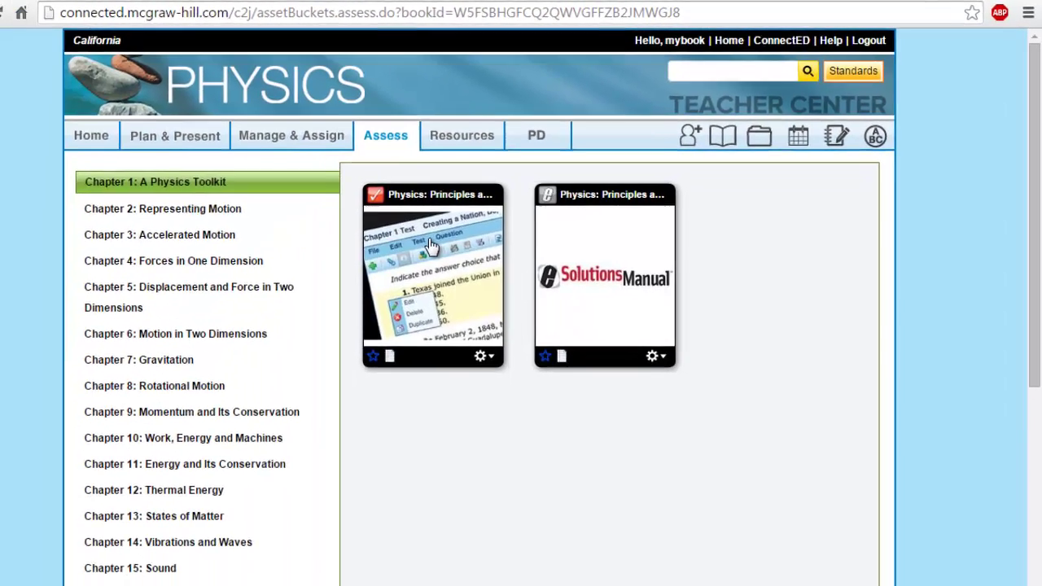
click(430, 244)
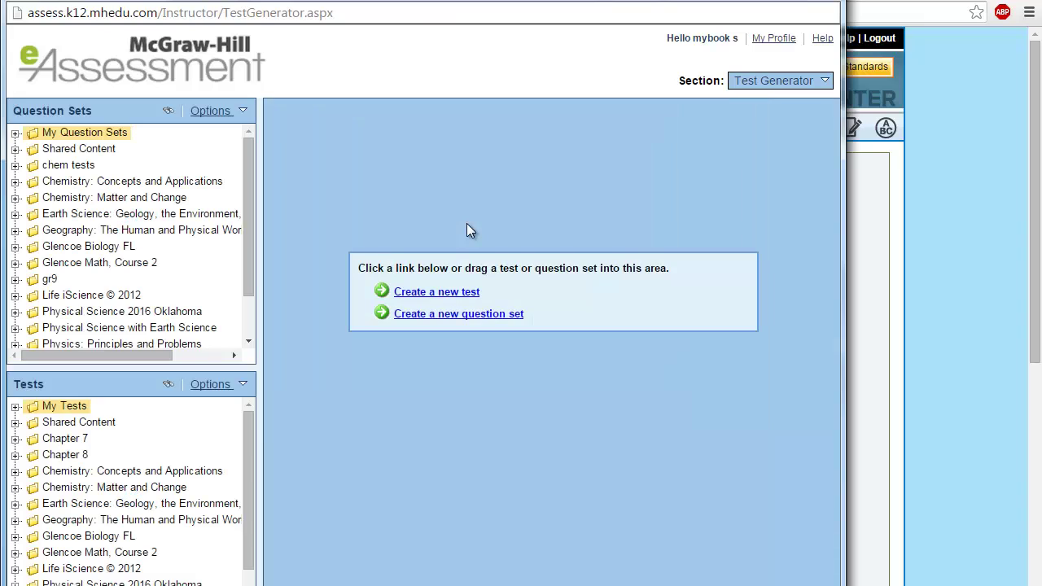
double_click(713, 3)
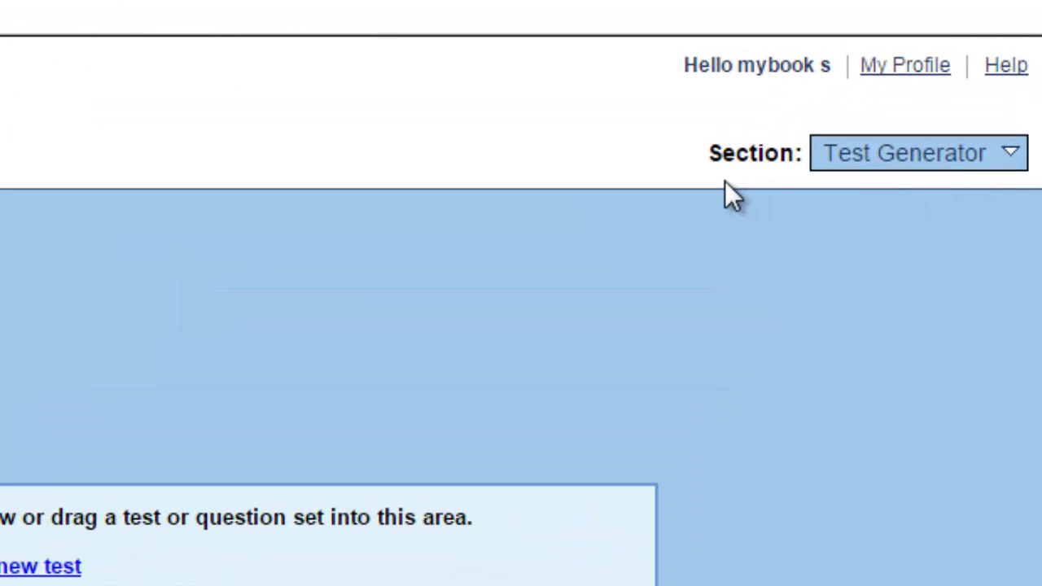
click(999, 175)
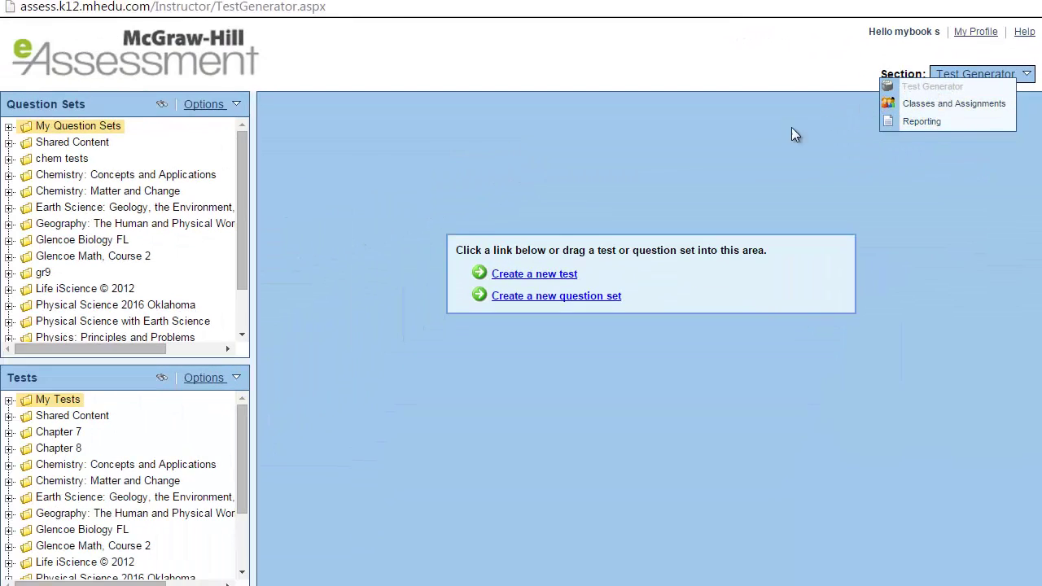
click(704, 154)
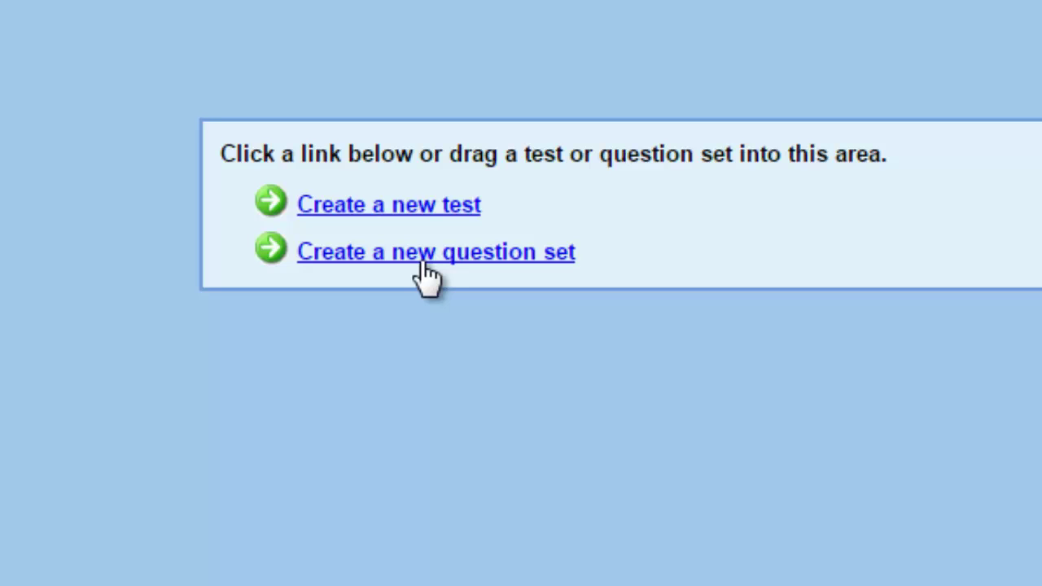
Start creating a new test and review the build options offered by the New Test Wizard
click(397, 209)
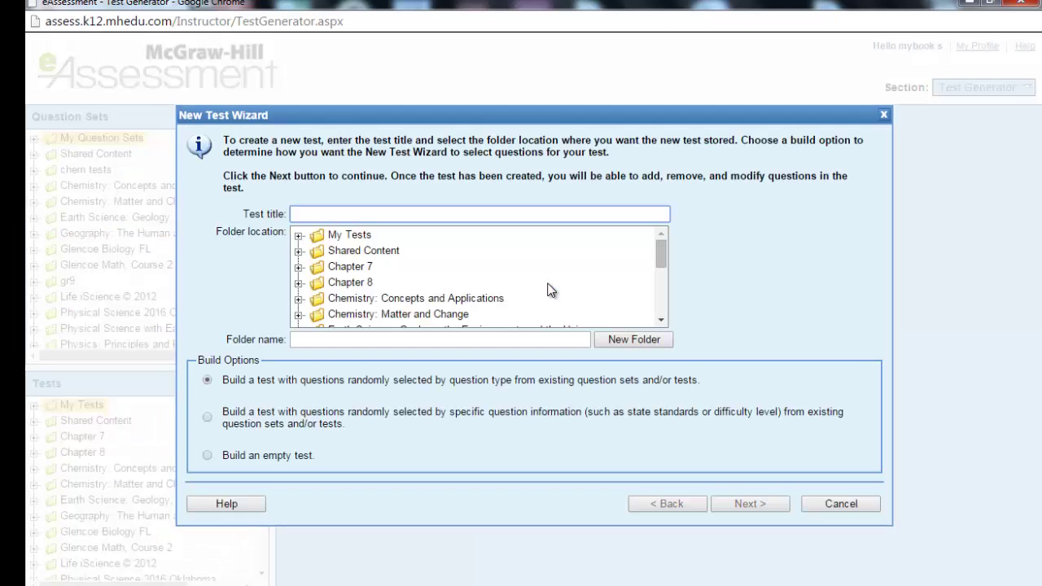
click(226, 140)
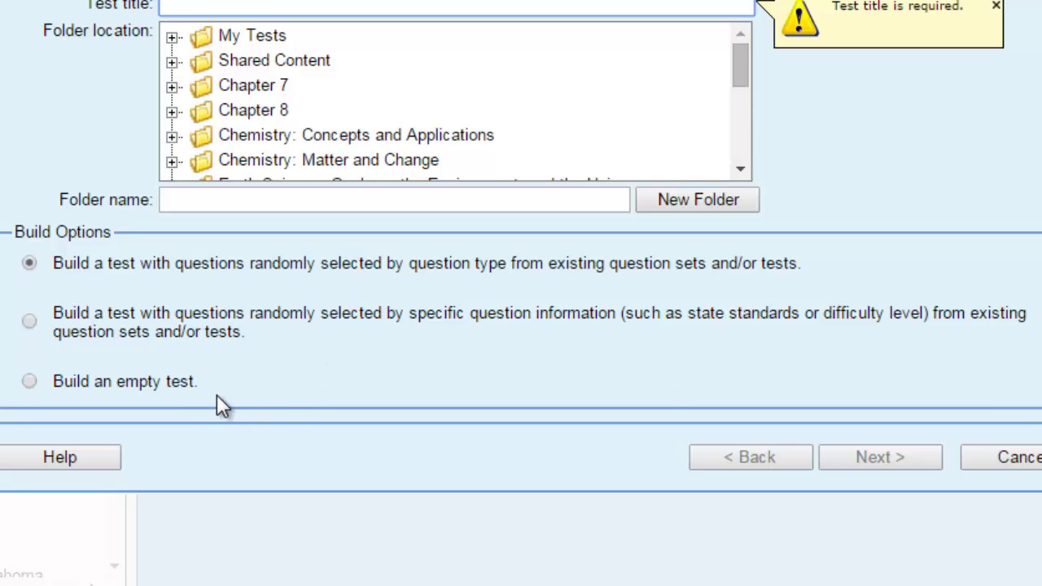
drag(209, 390, 38, 261)
click(49, 262)
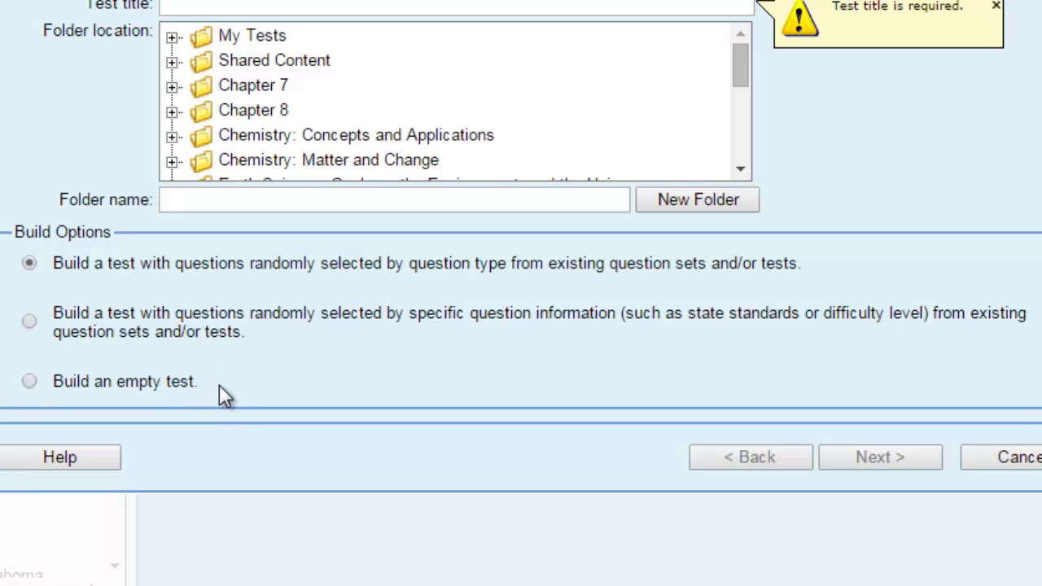
drag(200, 382, 58, 383)
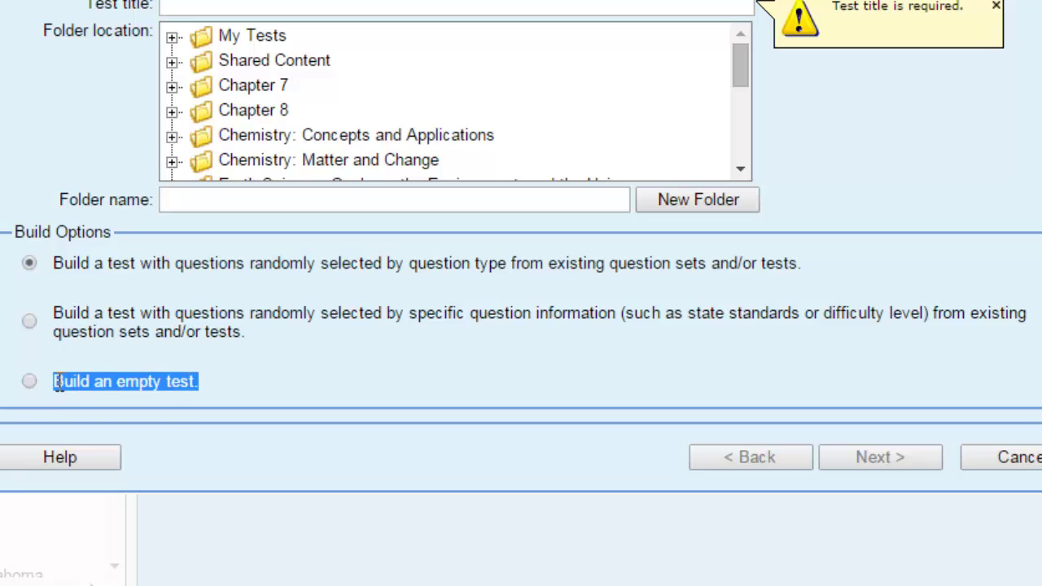
click(255, 367)
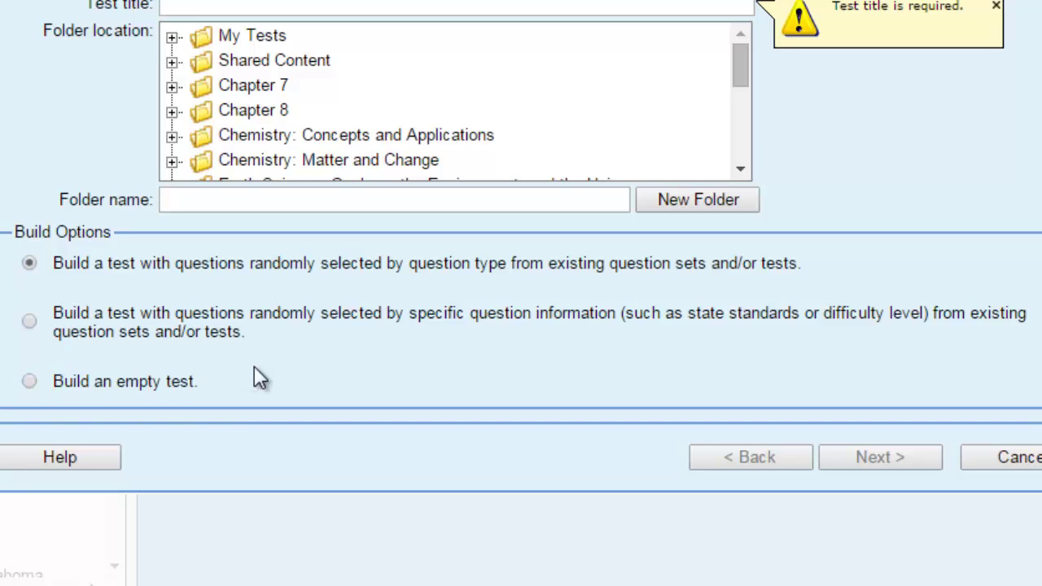
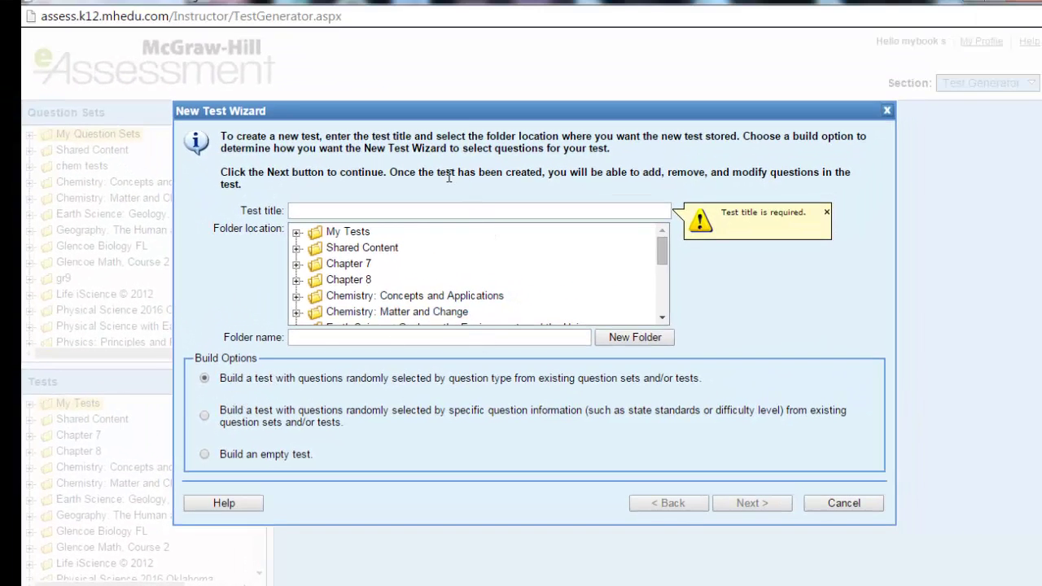
Title the test "00 Physics Test 1 Chapter 1", store it in My Tests, and continue with random selection by question type
click(400, 215)
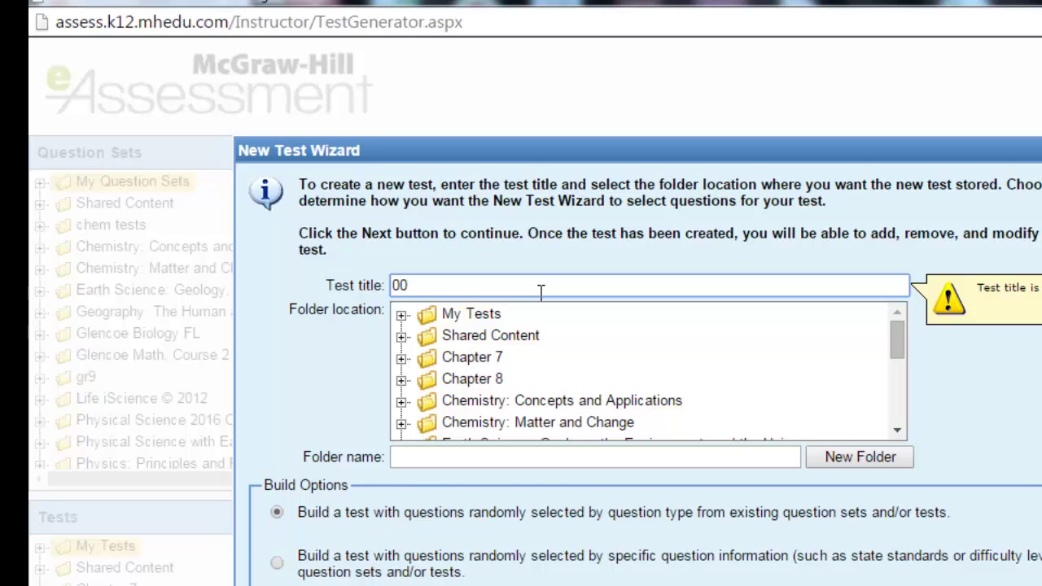
text(00 Physics Tes)
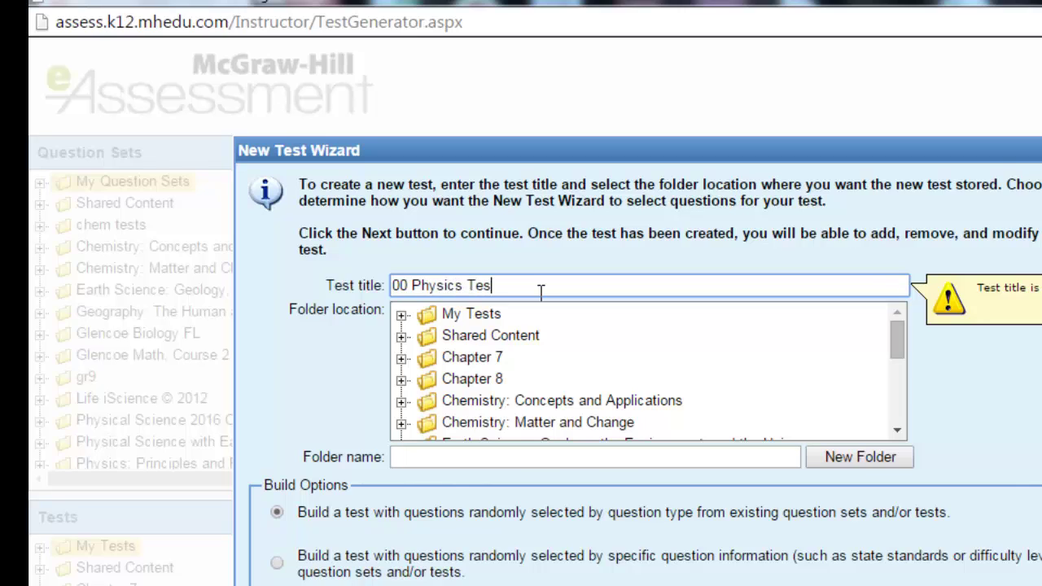
text(t 1 Chapter 1)
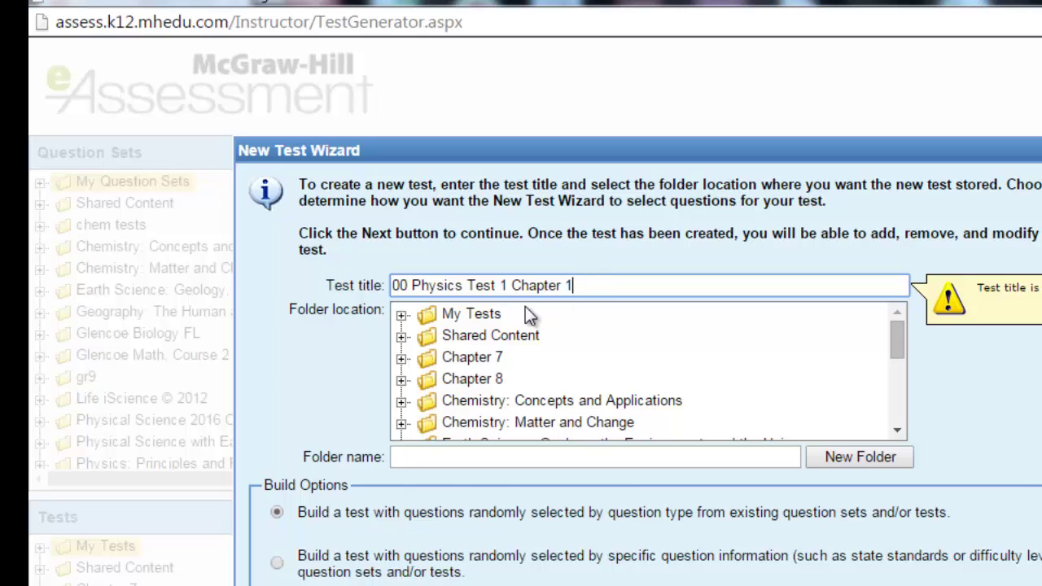
click(470, 313)
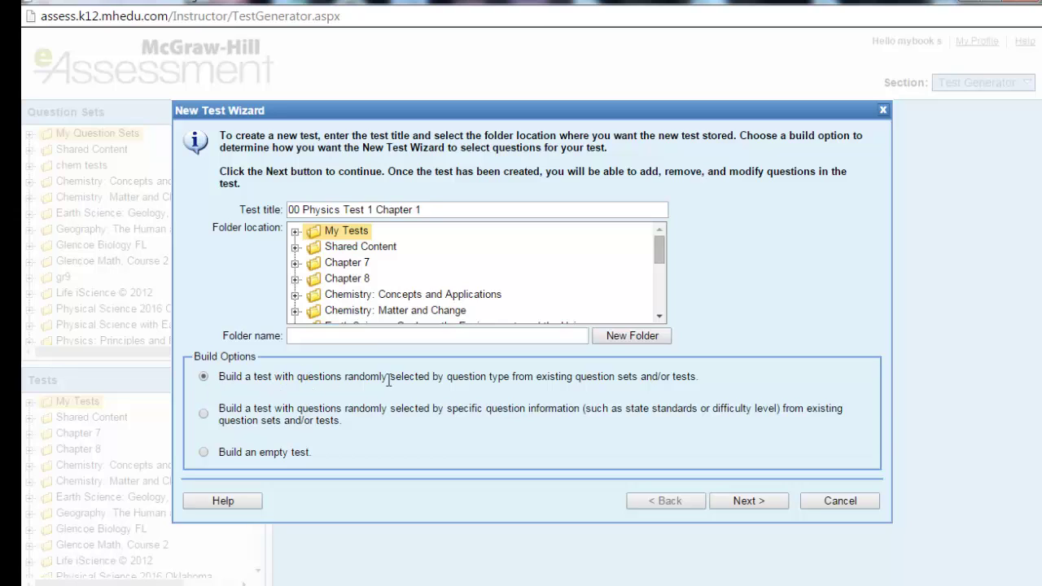
click(748, 501)
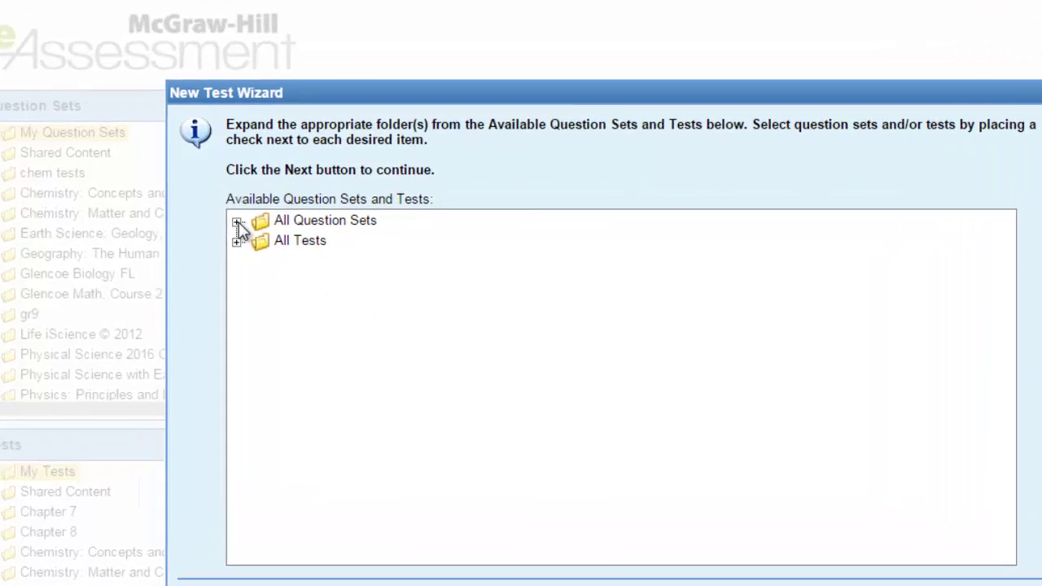
Expand All Question Sets and its Physics: Principles and Problems folder, and highlight the Chapter 1 folder
click(236, 222)
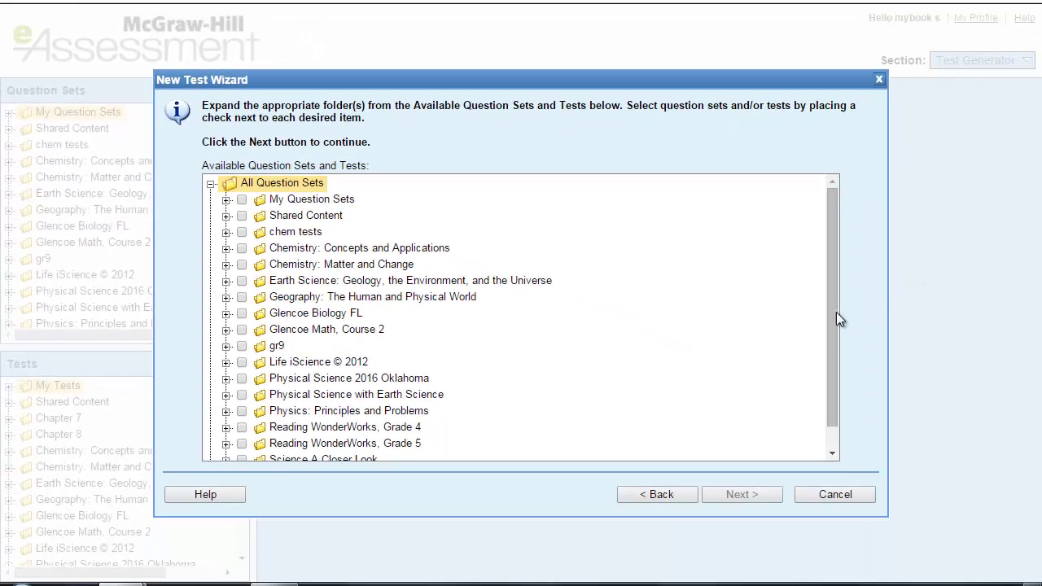
scroll(761, 372, down, 1)
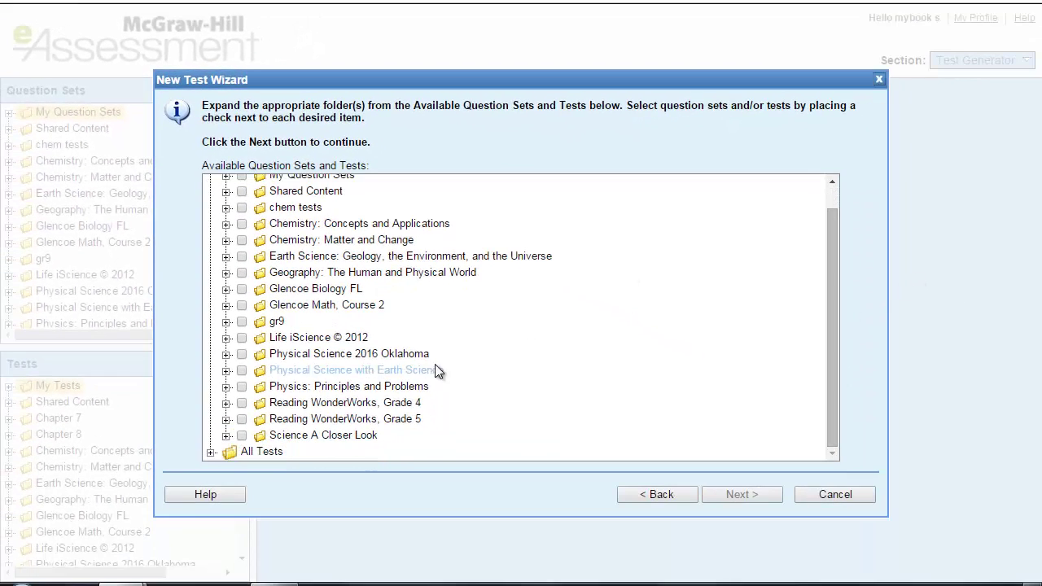
click(226, 386)
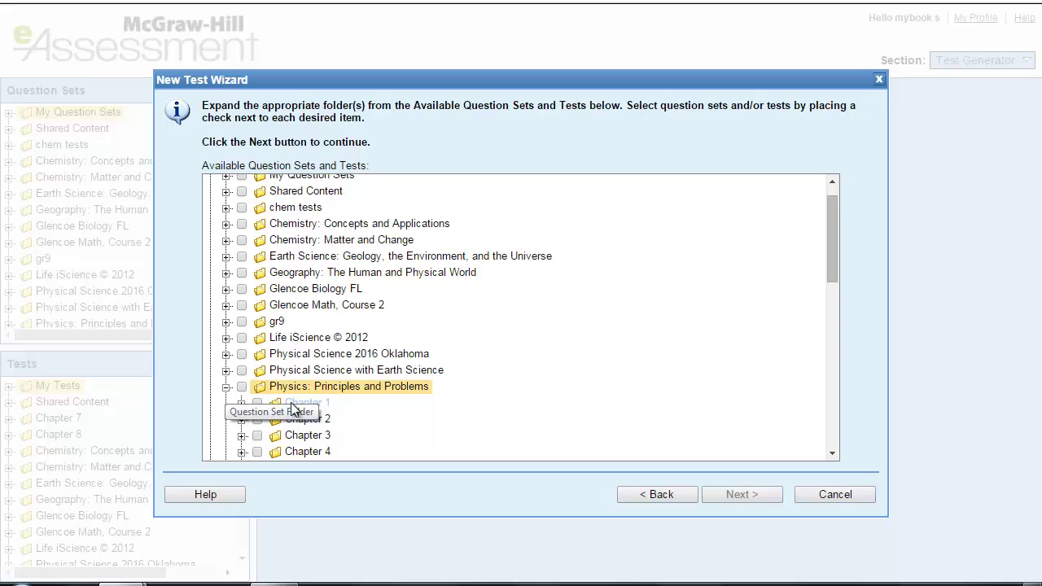
click(299, 404)
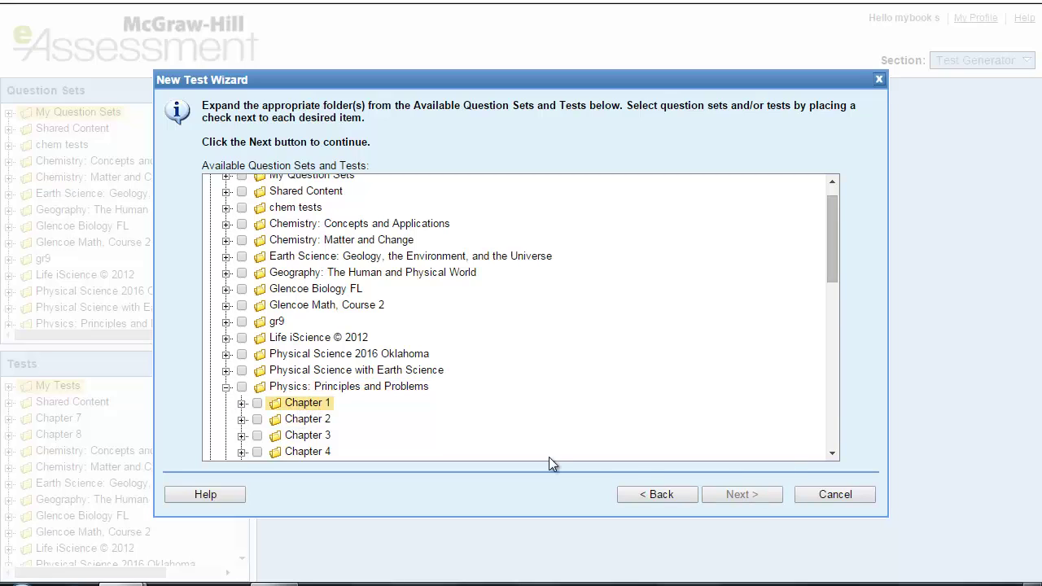
click(241, 387)
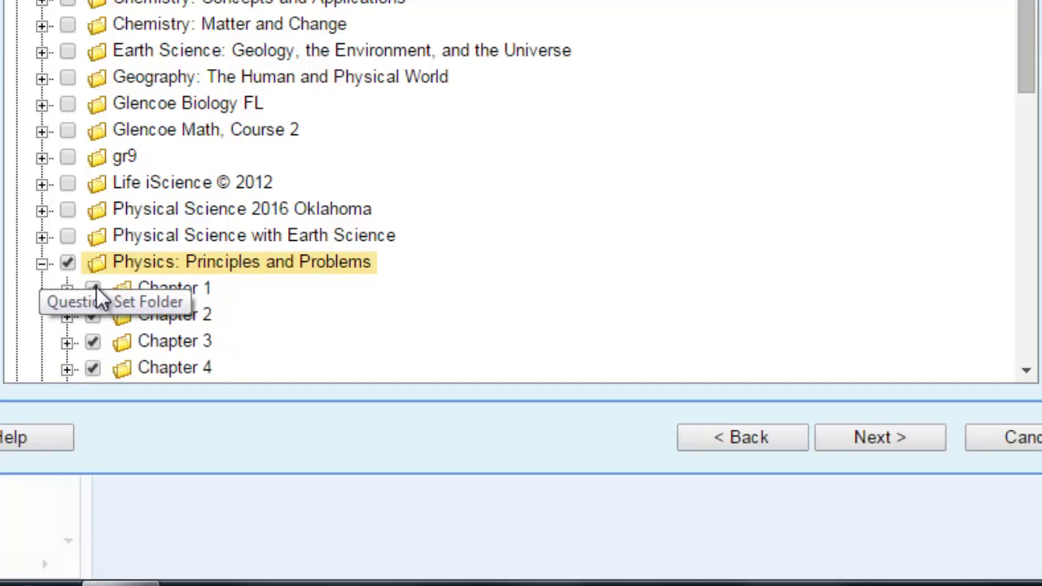
click(69, 263)
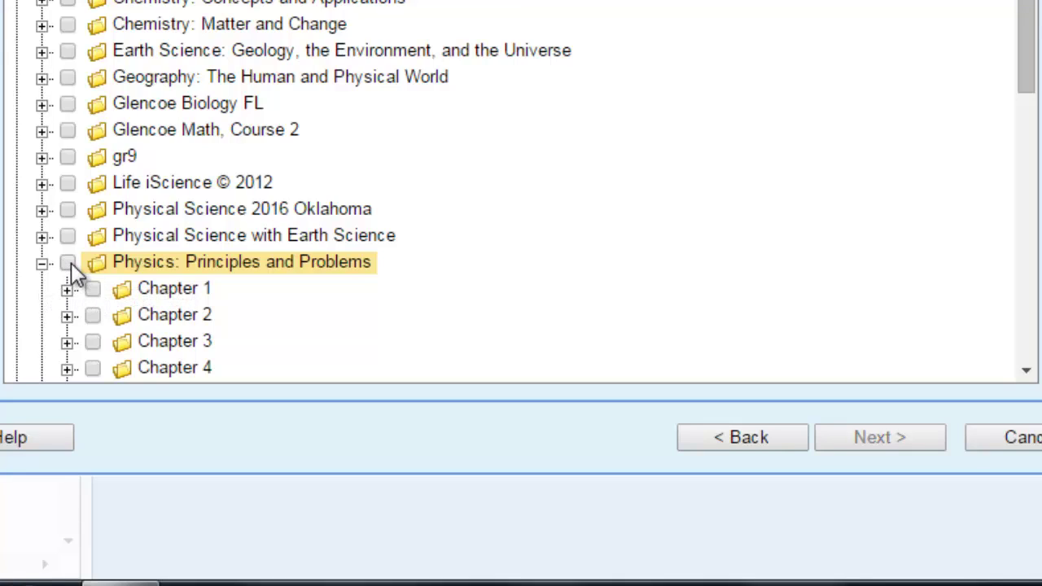
click(68, 262)
Include only the Chapter 1 question sets of Physics: Principles and Problems and continue to the question type selection
click(91, 288)
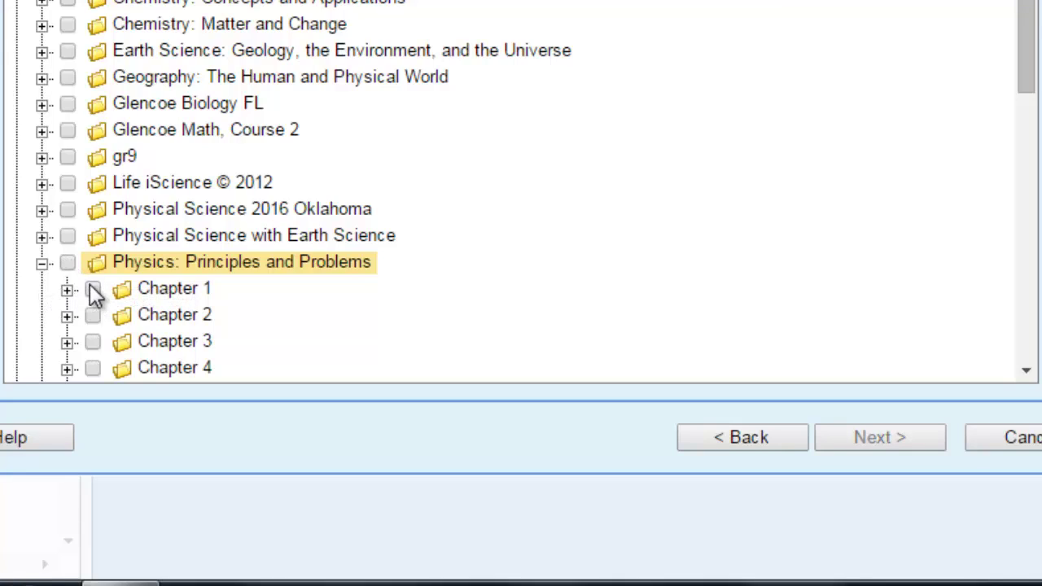
click(93, 290)
click(815, 466)
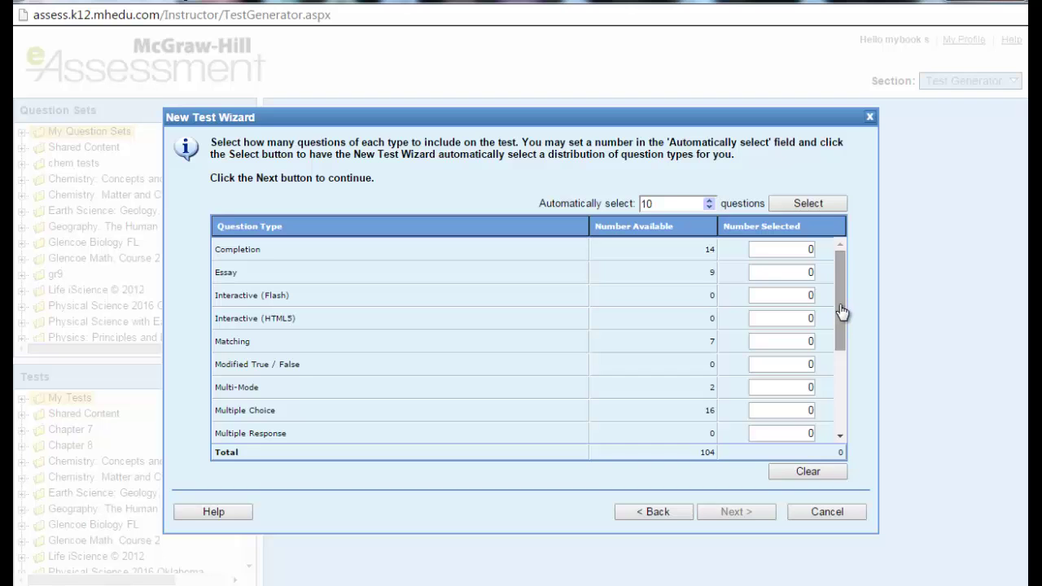
Review the available question types and set the number selected to 10 for Completion and 10 for Multiple Choice
drag(841, 312, 840, 245)
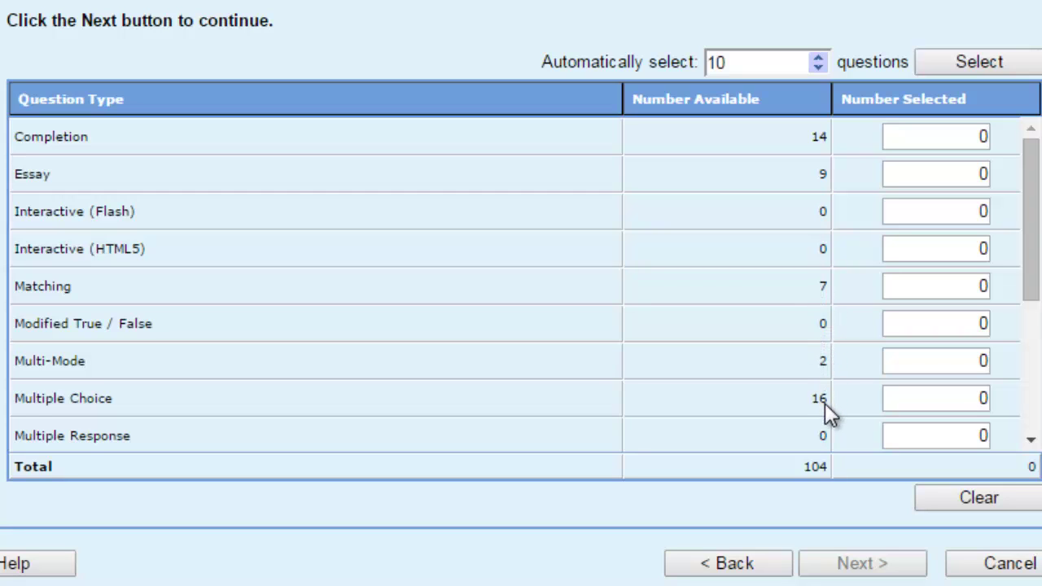
drag(1027, 277, 1030, 425)
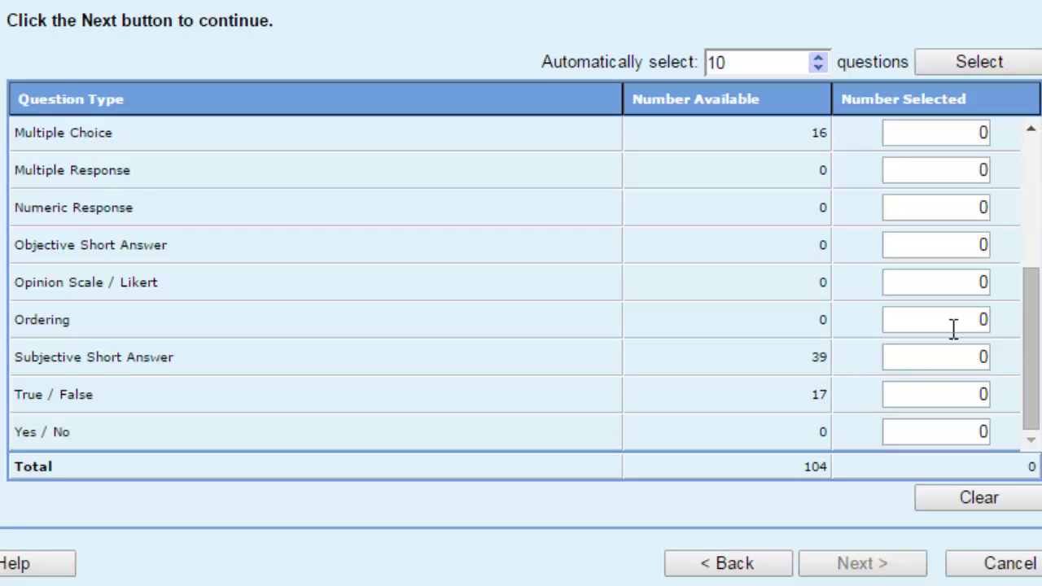
drag(1025, 355, 1030, 128)
click(956, 136)
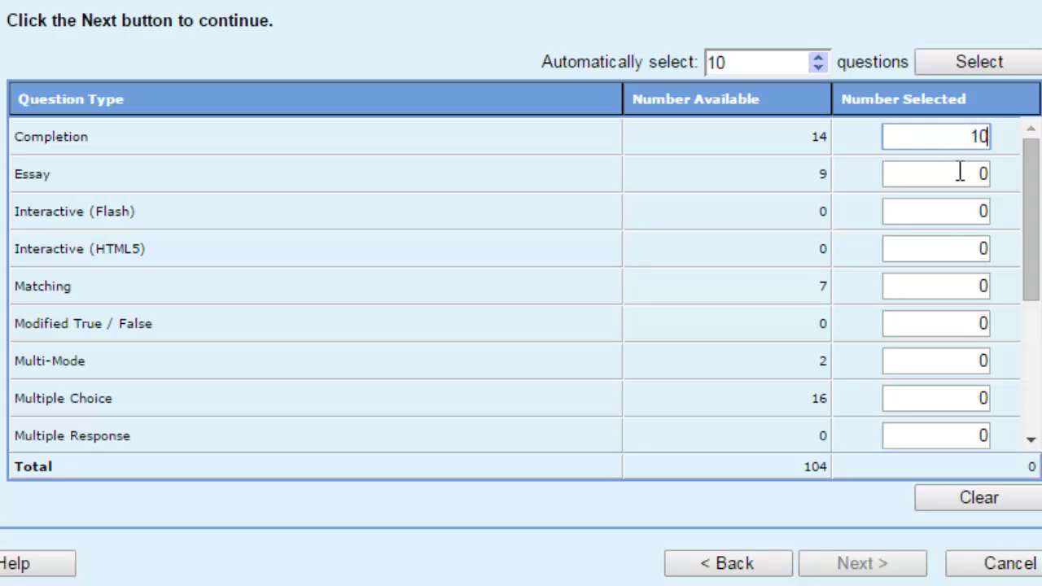
scroll(971, 245, down, 1)
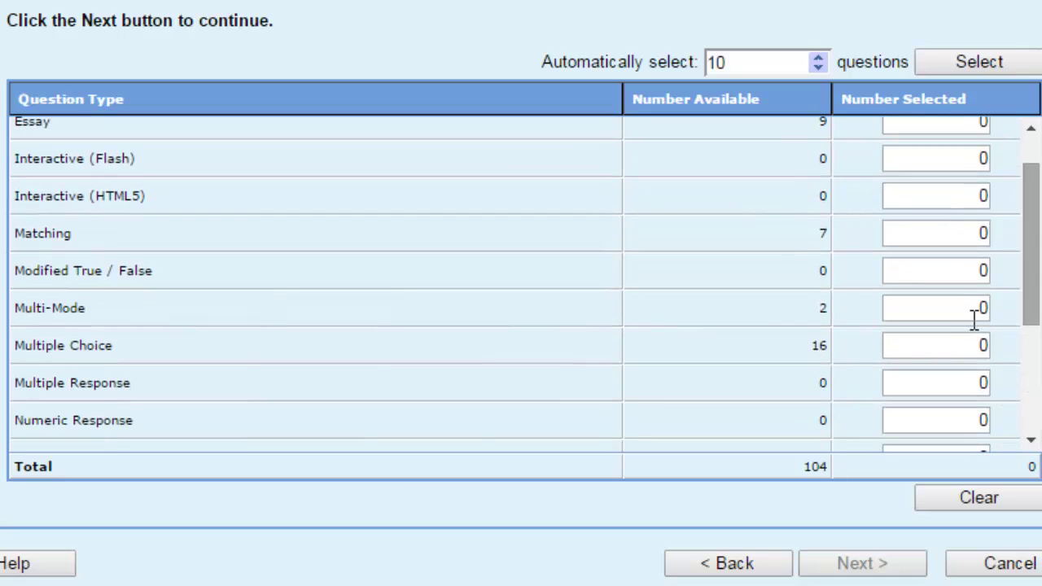
click(948, 345)
text(10)
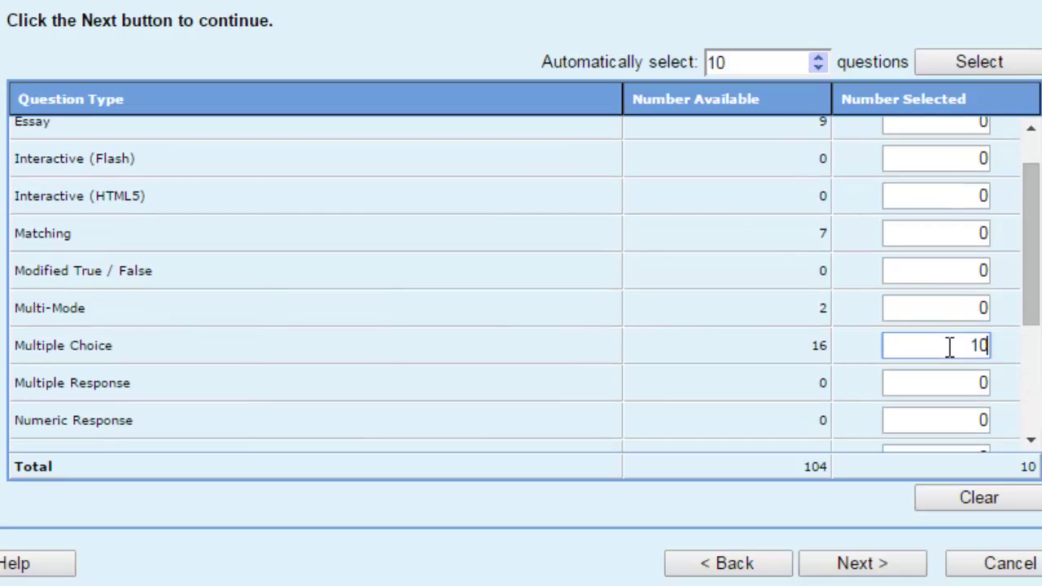
Set the number of True / False questions to 5 and continue to the settings summary
drag(1034, 256, 1030, 226)
scroll(1032, 313, down, 1)
drag(1033, 313, 1035, 391)
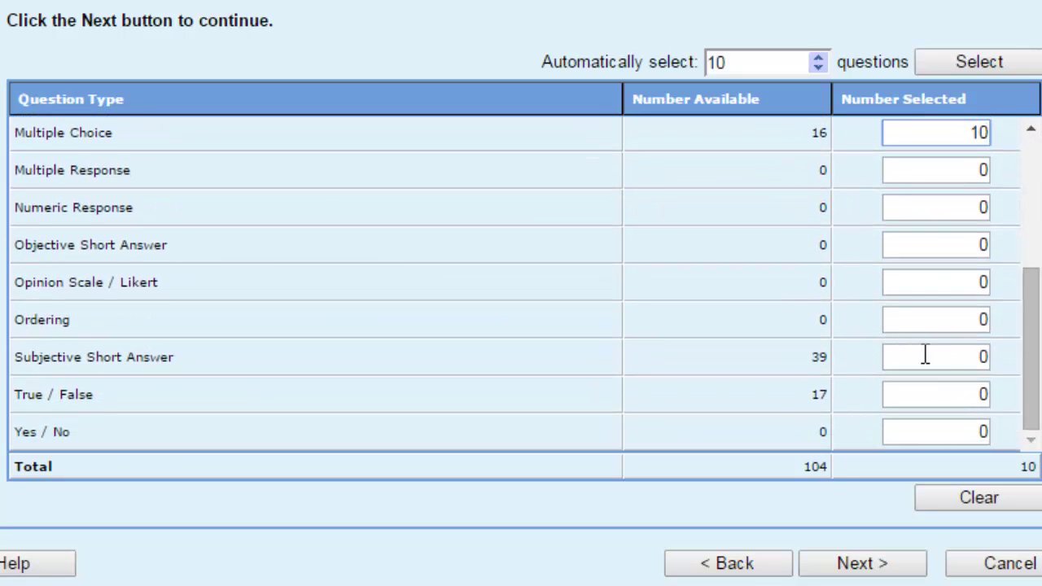
click(915, 395)
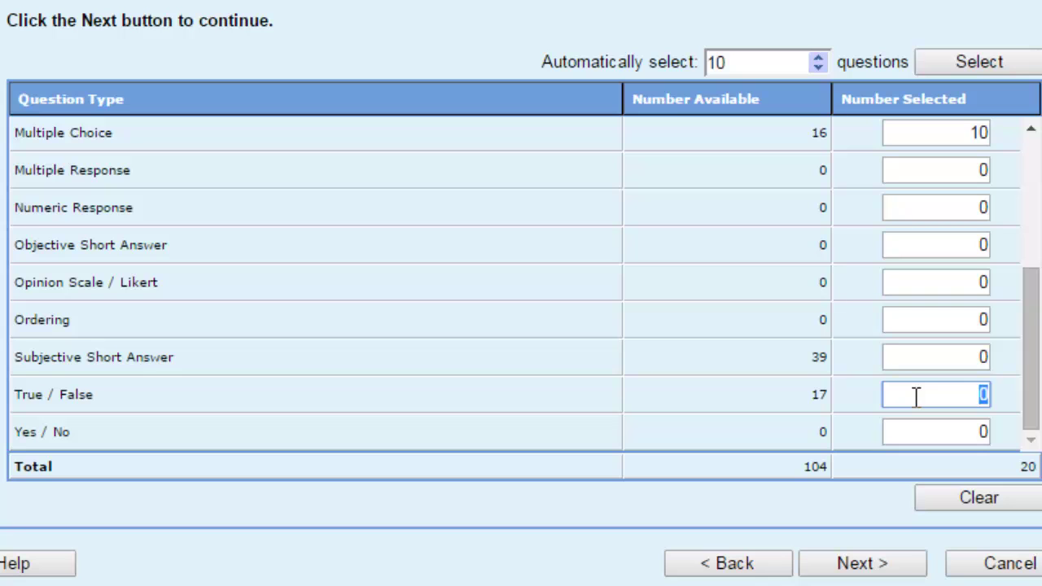
click(882, 567)
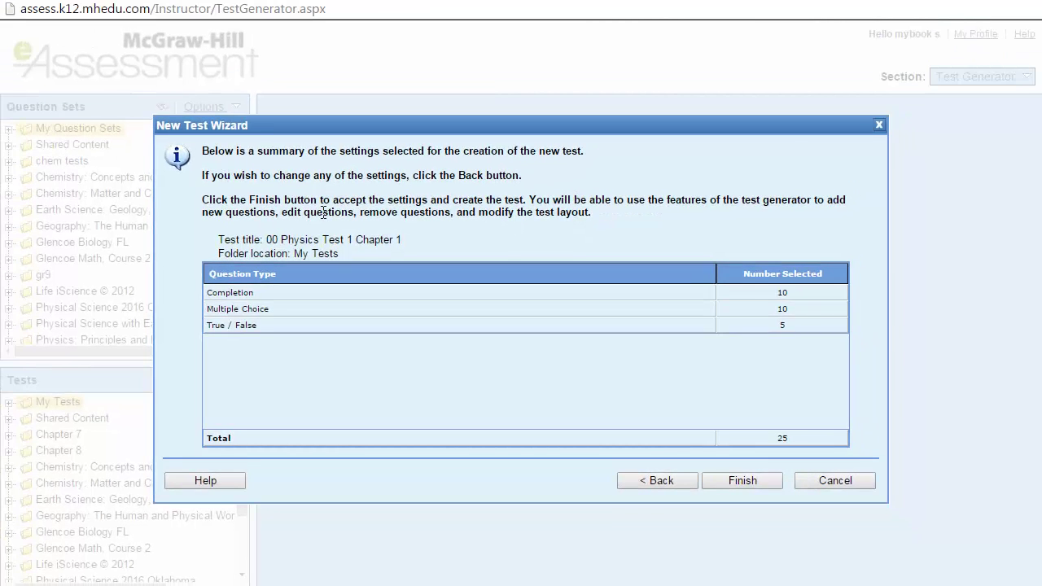
Check the title, folder location and question counts in the settings summary, and create the test
drag(220, 241, 409, 240)
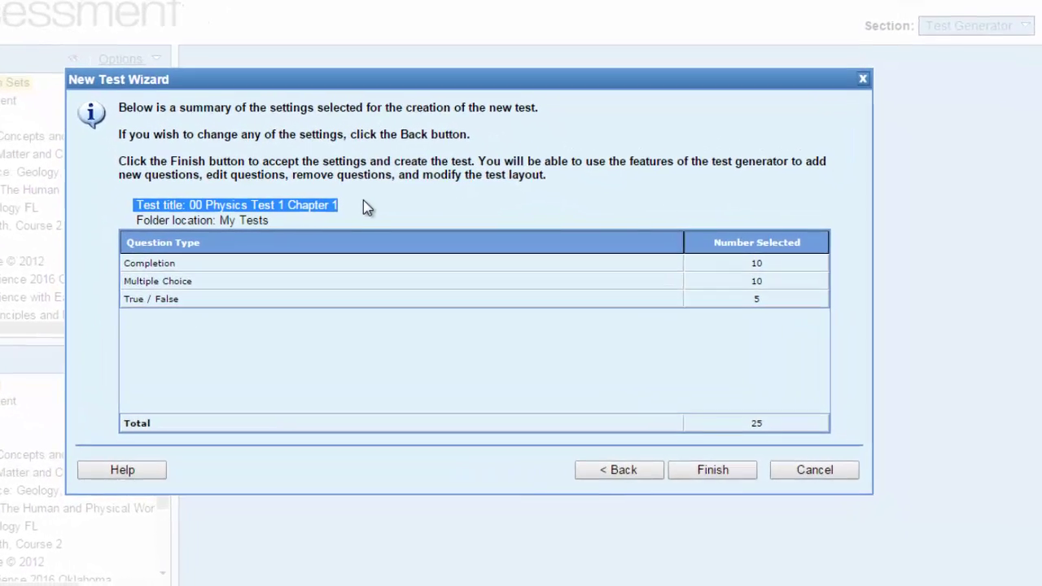
click(158, 202)
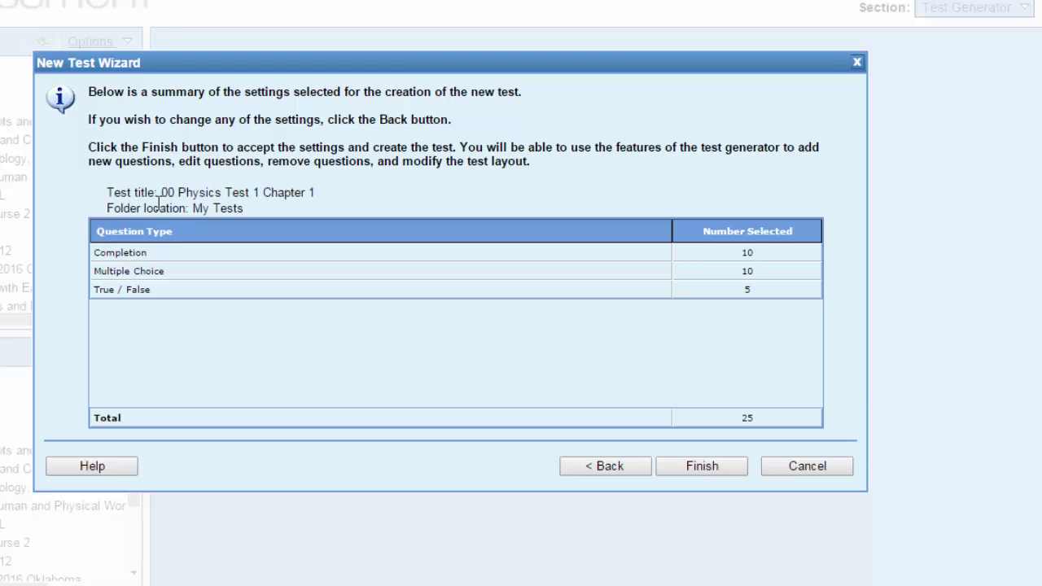
shift+click(238, 204)
click(256, 210)
drag(755, 253, 740, 253)
double_click(753, 272)
double_click(749, 419)
click(705, 469)
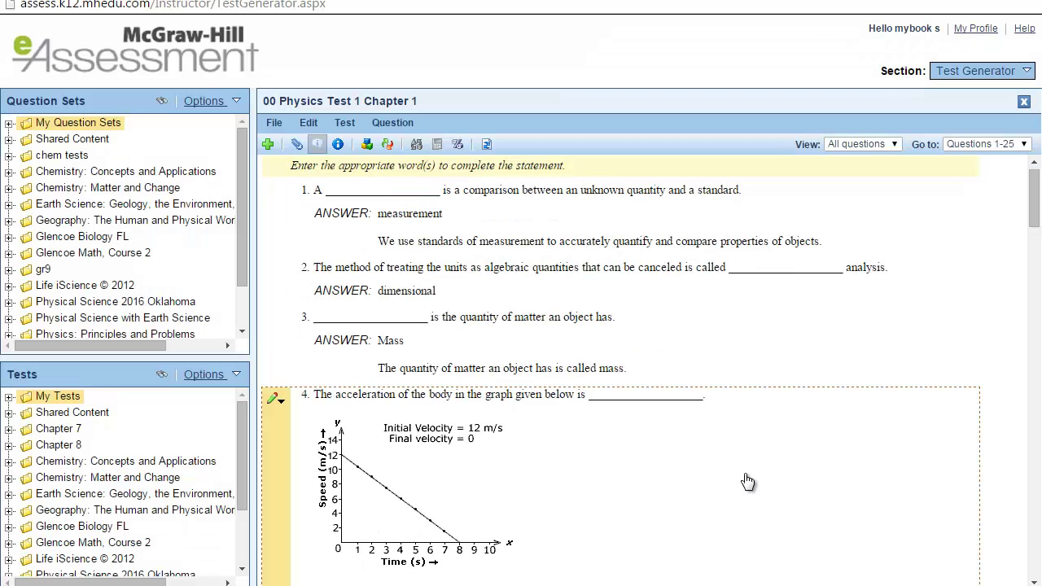
Reorder the first three completion questions so dimensional analysis comes first, mass second and measurement third
drag(1035, 199, 1035, 168)
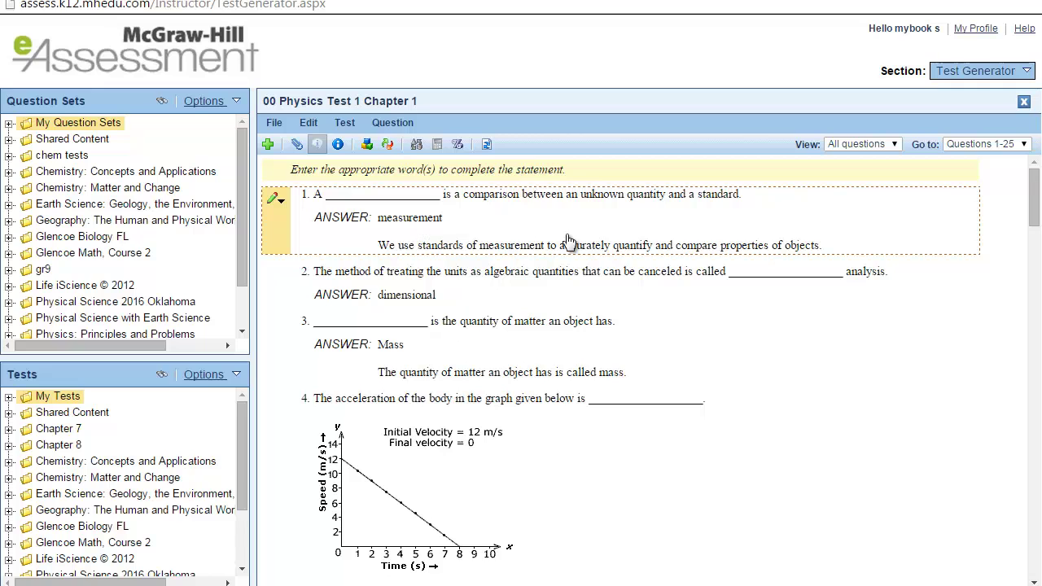
drag(504, 238, 494, 290)
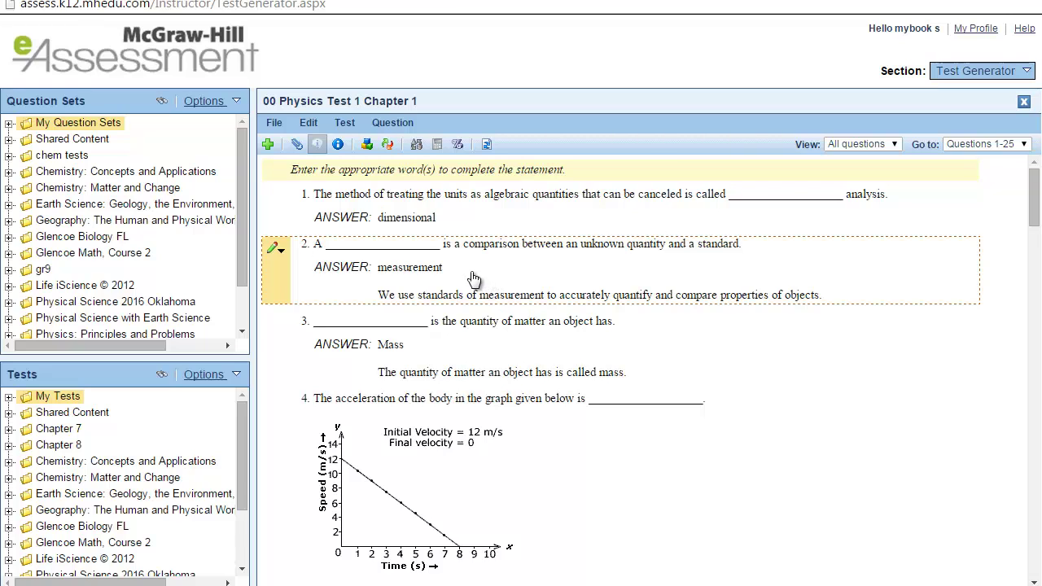
drag(431, 352, 428, 218)
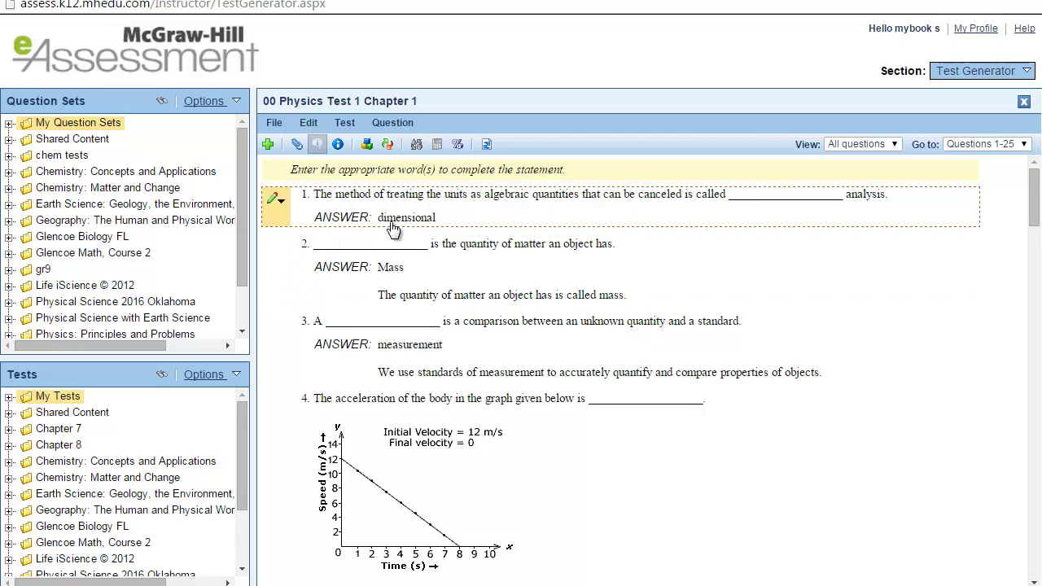
Examine the test's export formats, such as Word Document, and its single- and multiple-version PDF printing options
drag(1033, 200, 1039, 440)
scroll(1039, 440, up, 10)
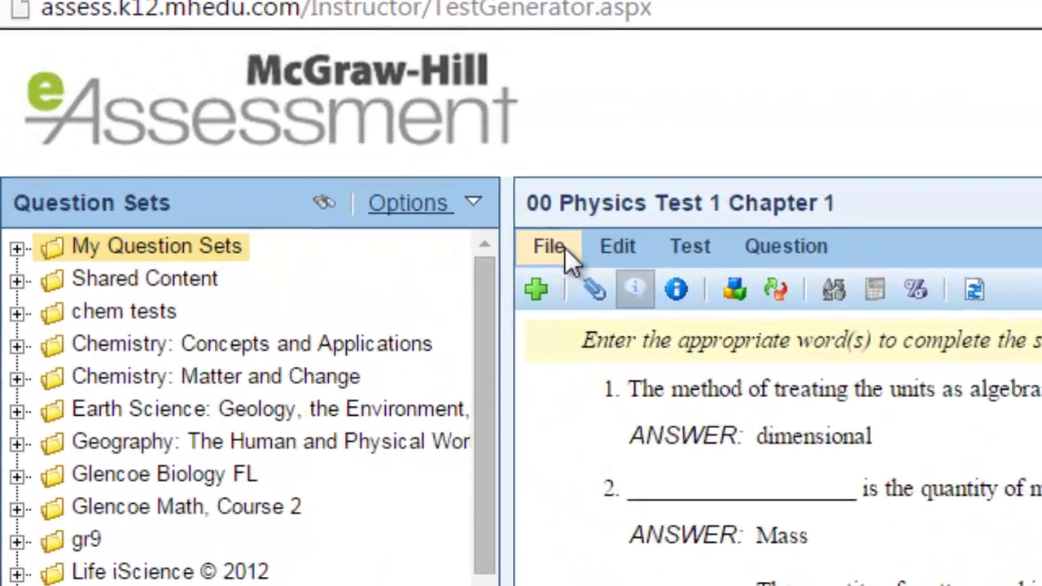
click(561, 247)
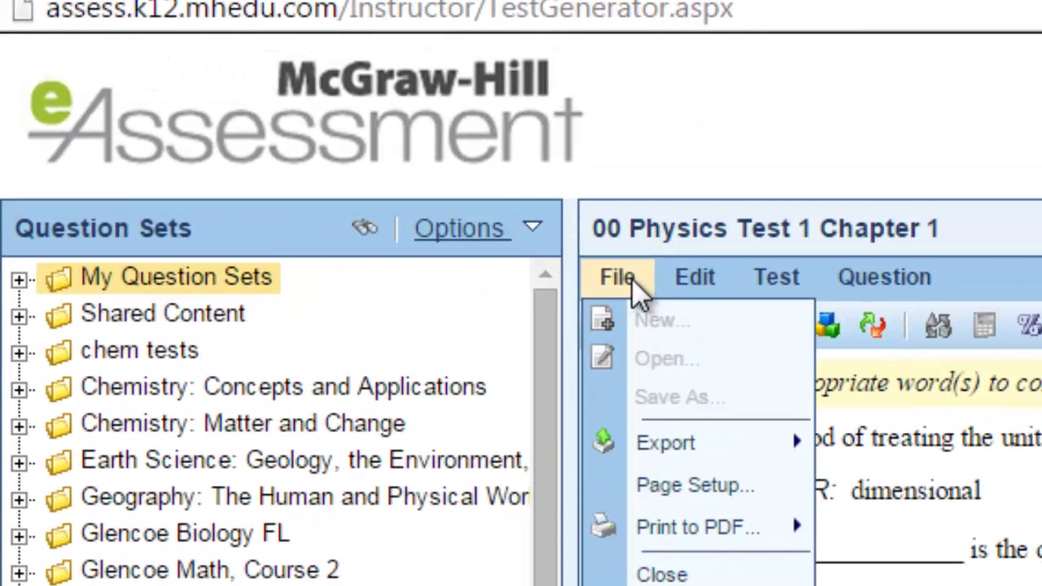
mouse_move(696, 459)
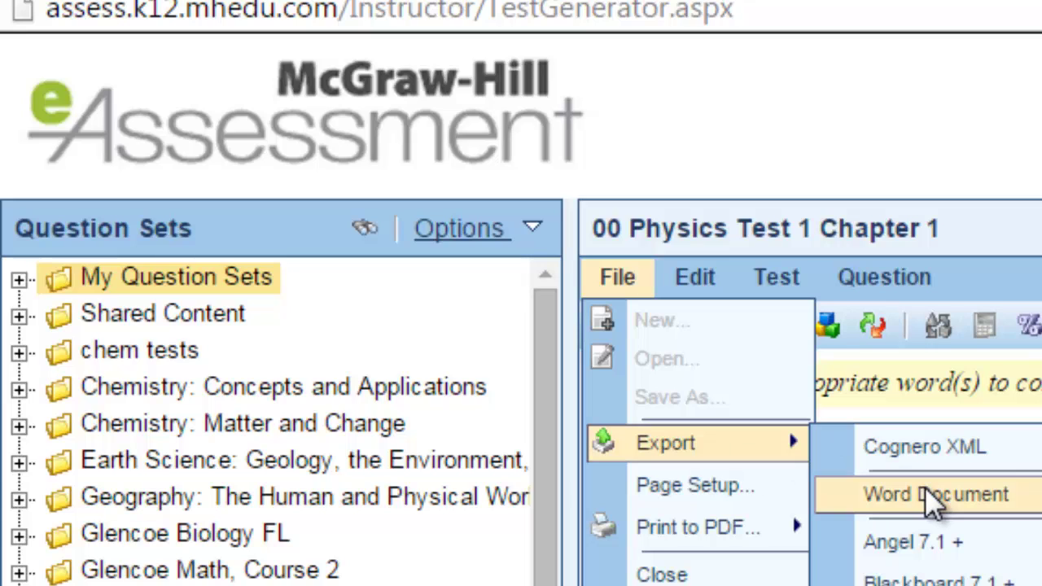
mouse_move(749, 529)
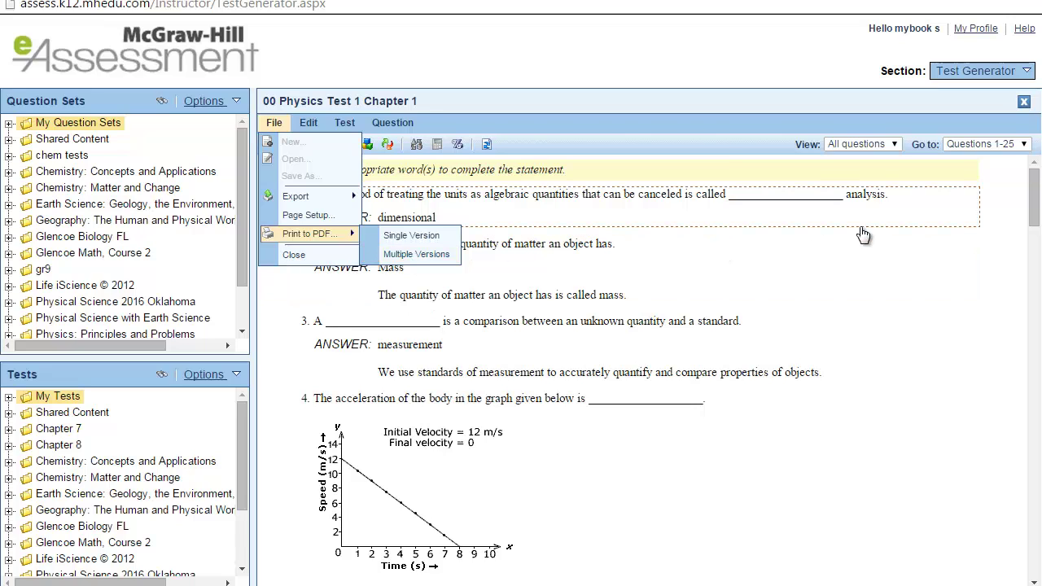
click(1035, 208)
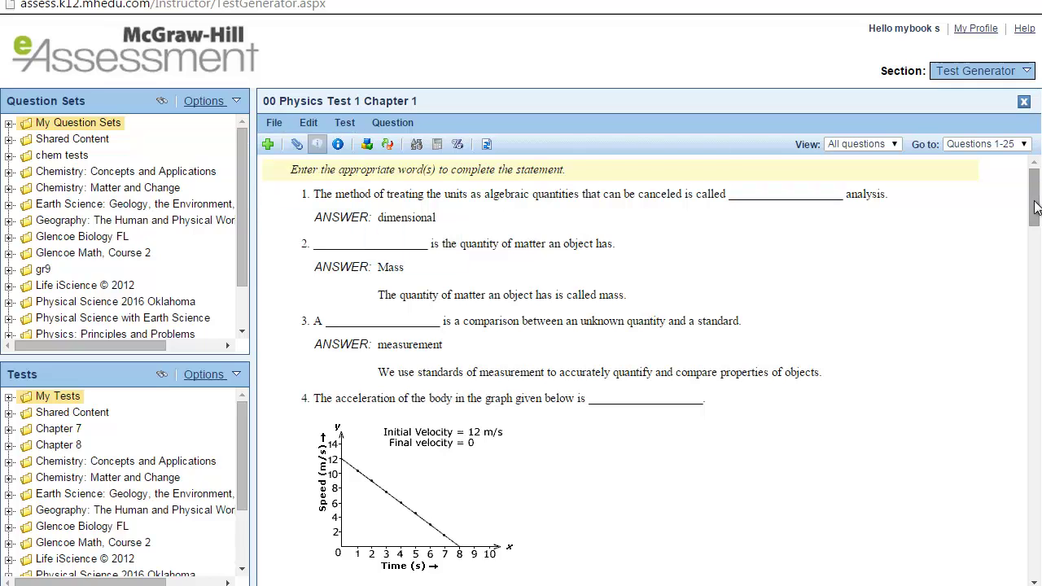
Look through the test's questions from beginning to end and close the test
drag(1035, 208, 1037, 150)
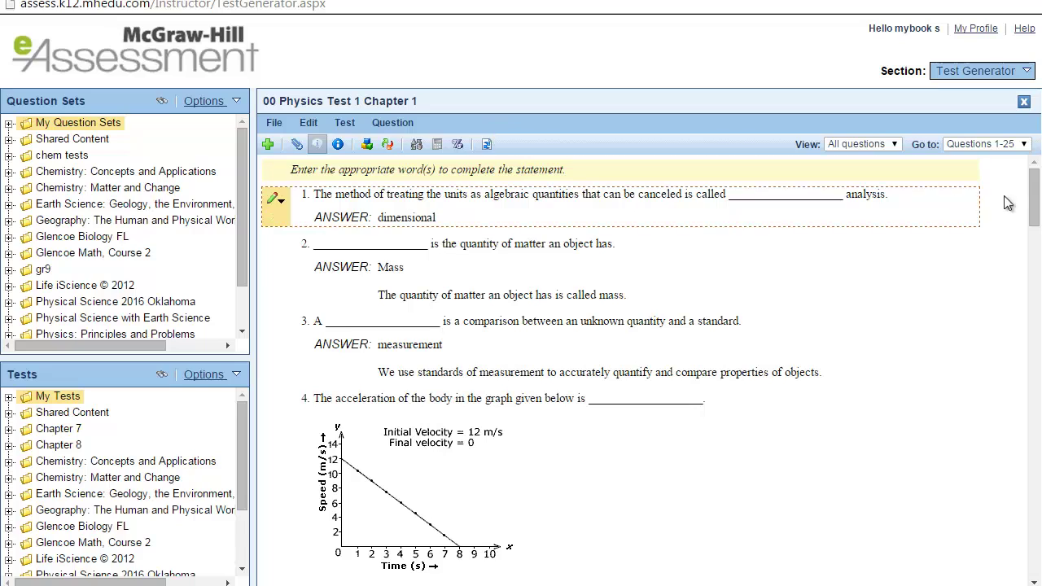
scroll(1038, 207, down, 20)
scroll(1038, 195, up, 6)
scroll(1039, 191, up, 10)
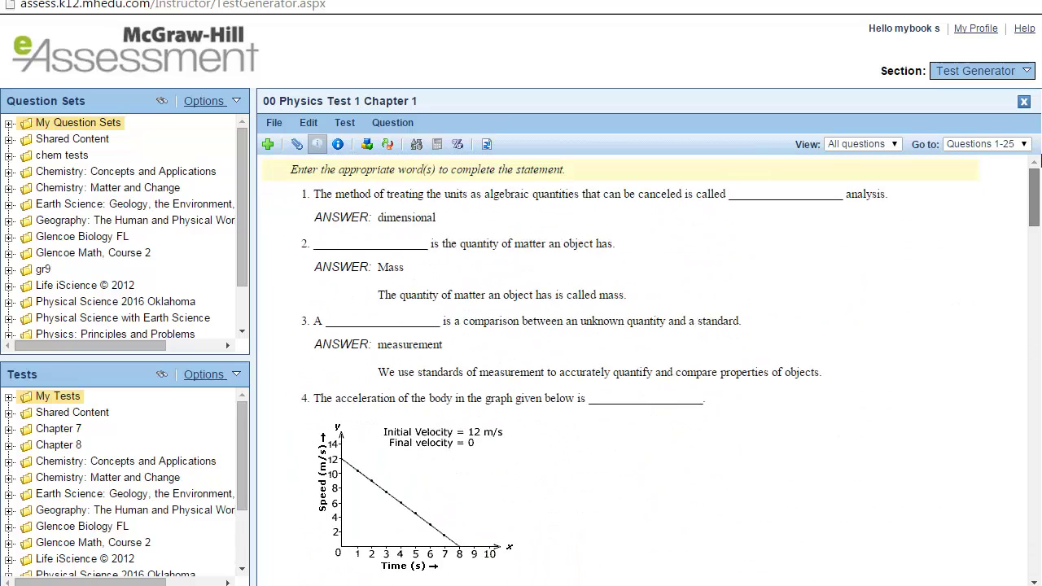
click(1023, 102)
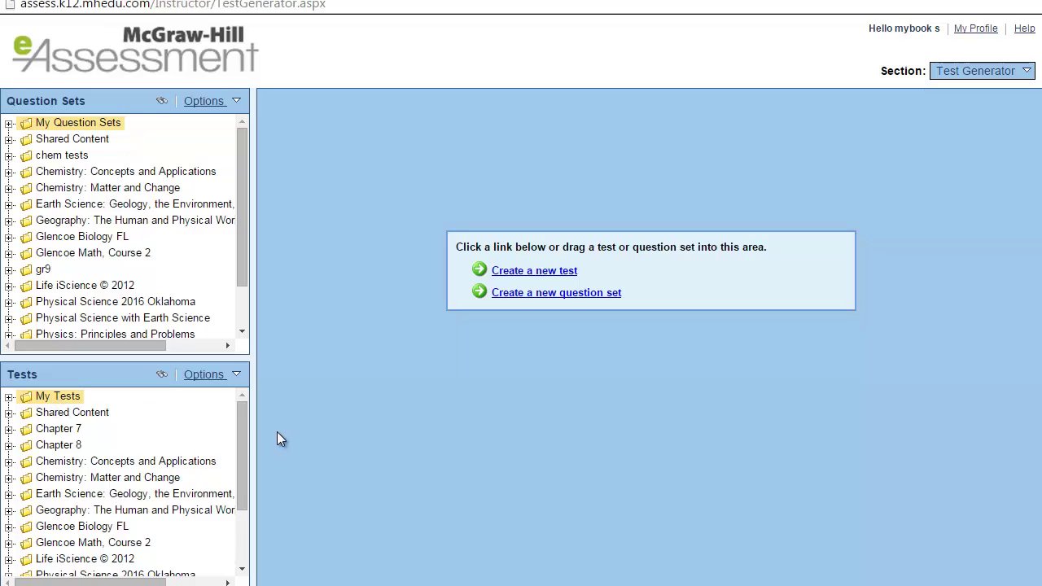
Reopen the saved test 00 Physics Test 1 Chapter 1 from the My Tests folder and look through its questions
click(8, 397)
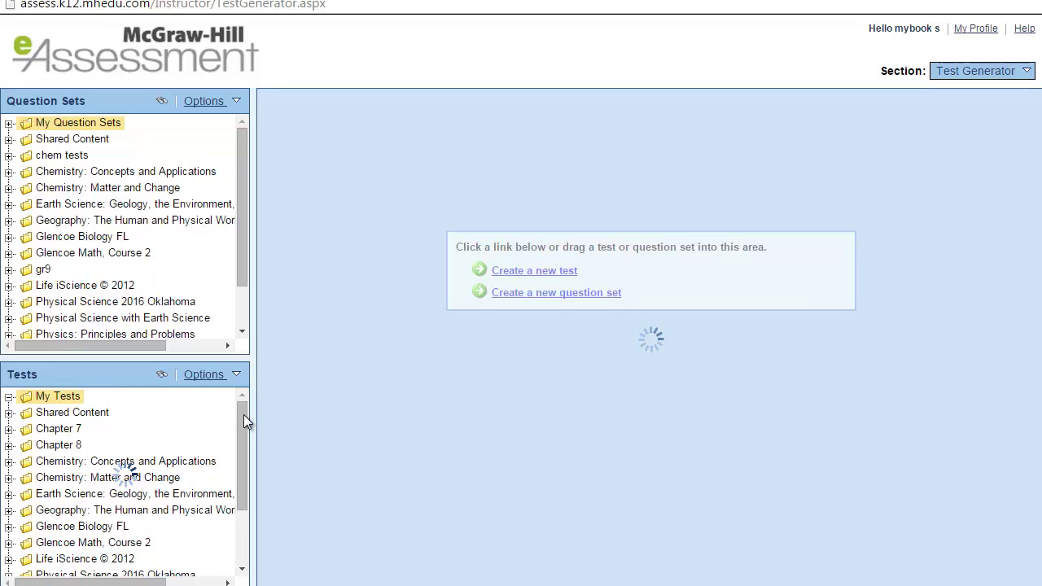
drag(242, 408, 241, 429)
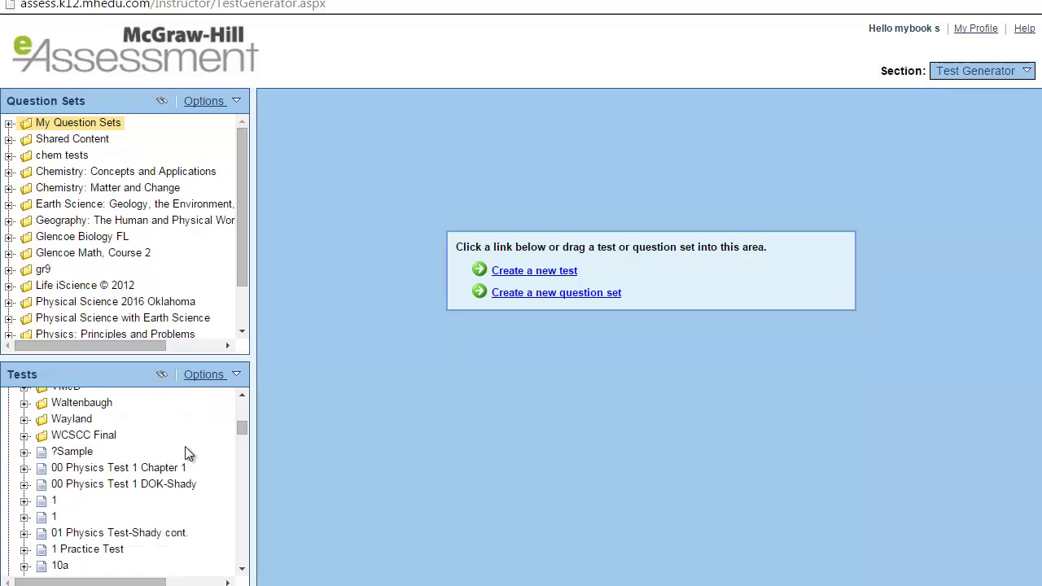
drag(153, 466, 135, 472)
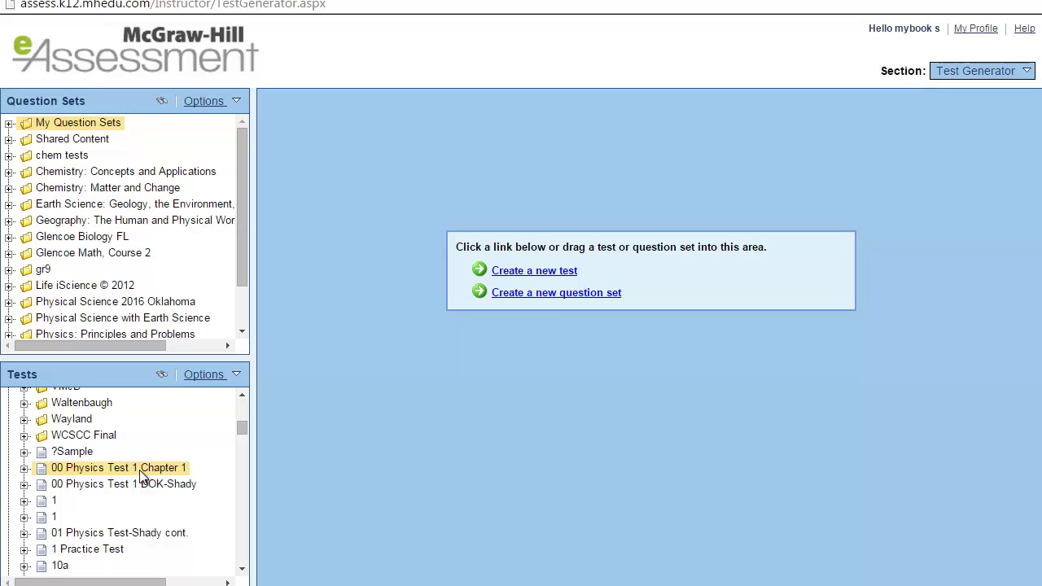
drag(142, 476, 468, 419)
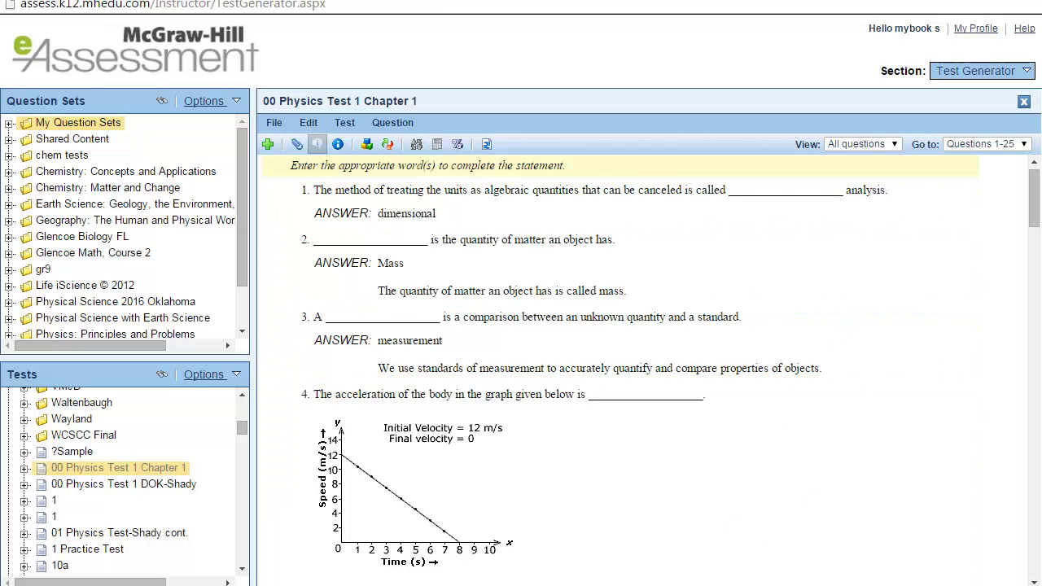
scroll(1033, 179, down, 9)
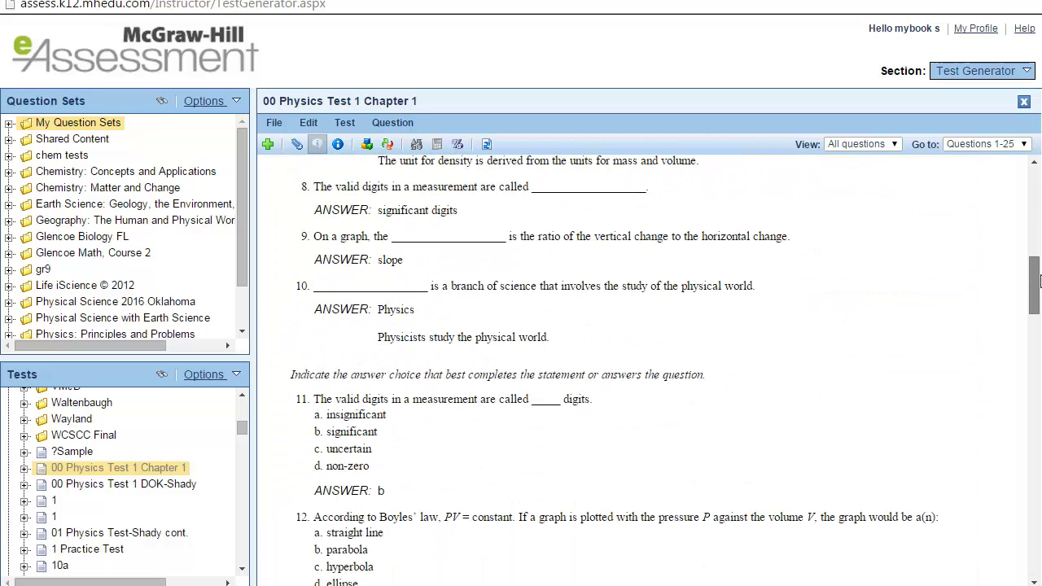
Close the open test and start a new one with questions randomly selected by specific question information
click(1024, 102)
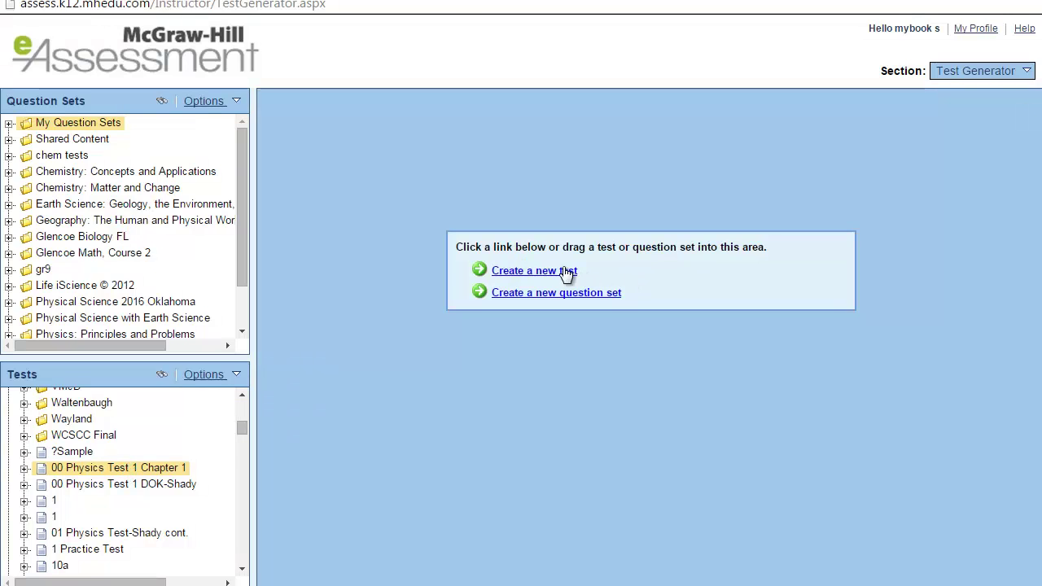
click(563, 271)
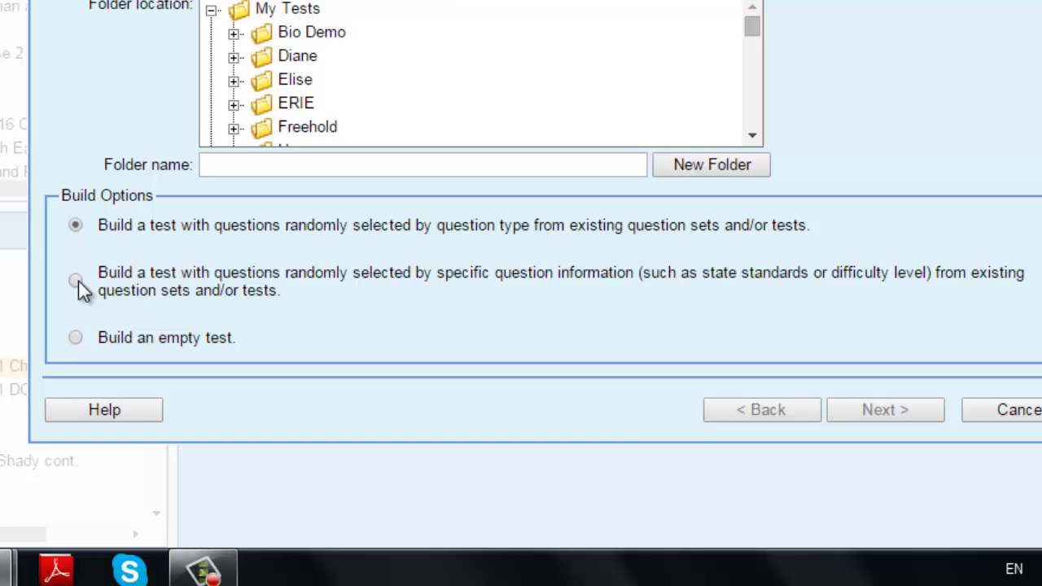
click(76, 281)
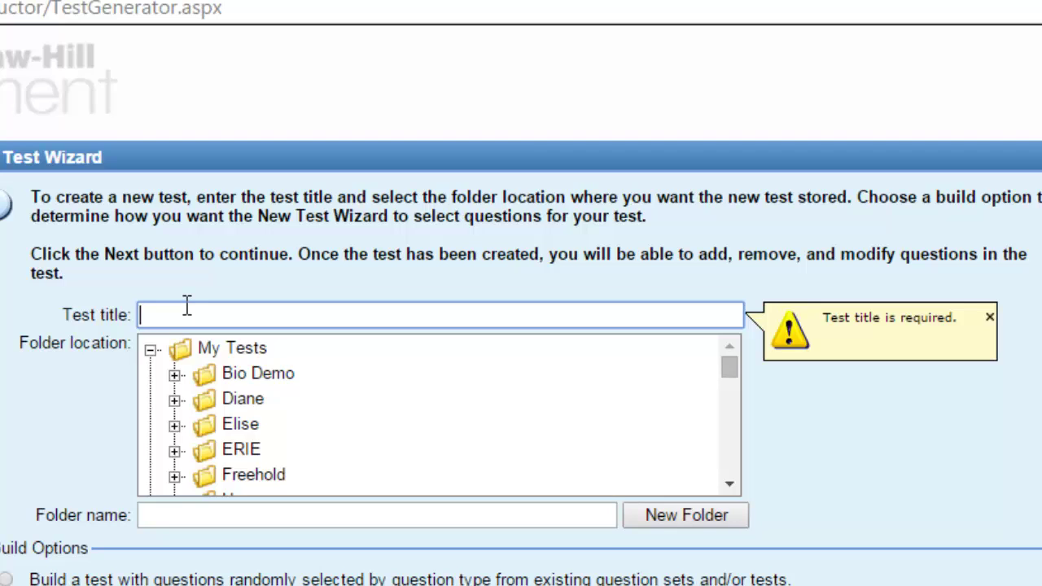
Title the test with "00 Test 2", the author's name and "Standard", store it in My Tests, and continue to the question sets
text(00 tES)
key(BackSpace)
key(BackSpace)
key(BackSpace)
text(Test 2 )
text(1)
key(BackSpace)
text(2 Shady)
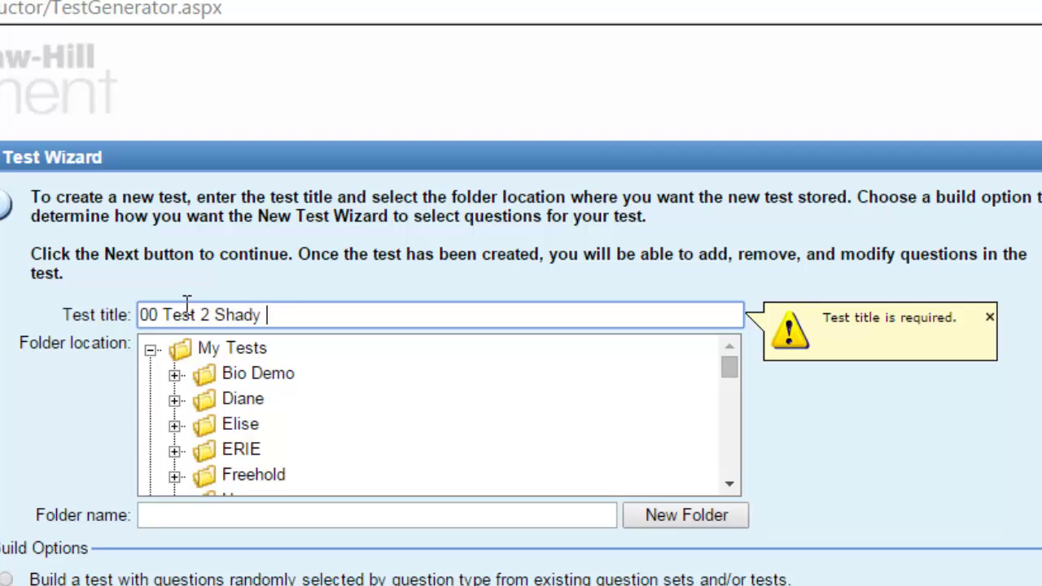
text( Standard)
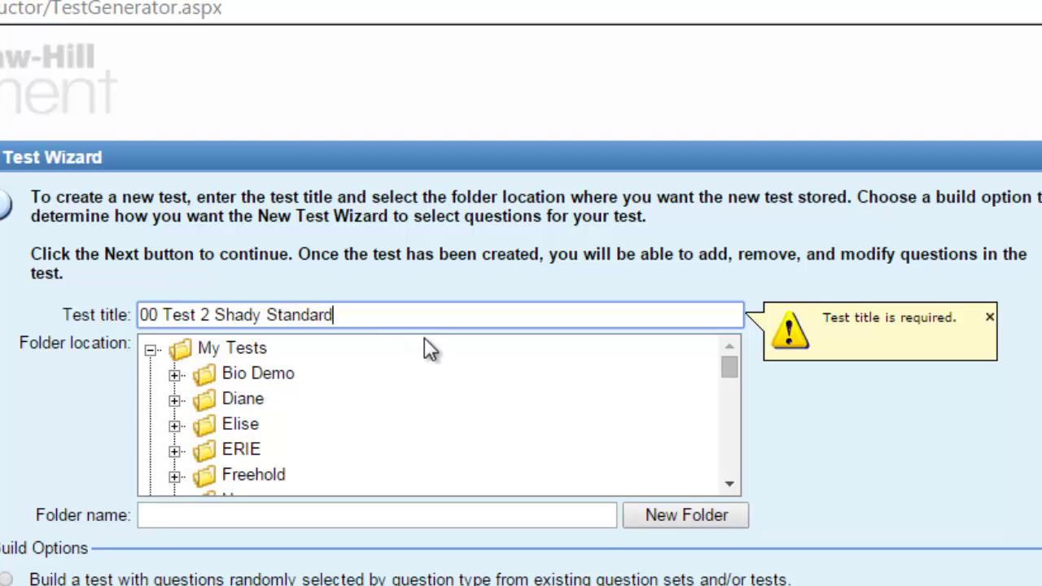
click(228, 350)
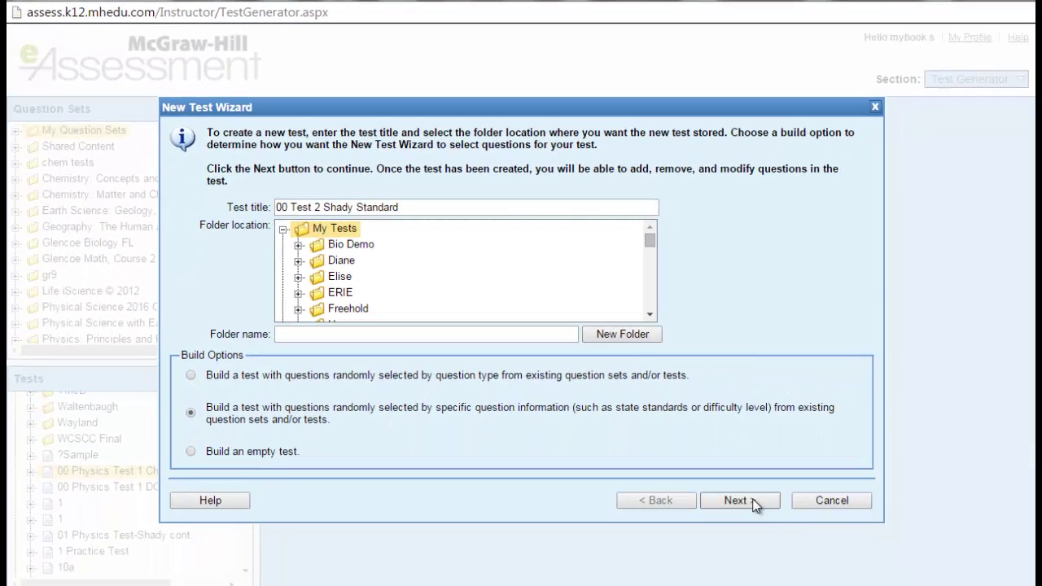
click(752, 502)
Expand All Question Sets and Physics: Principles and Problems, and include its Chapter 1 folder
click(215, 203)
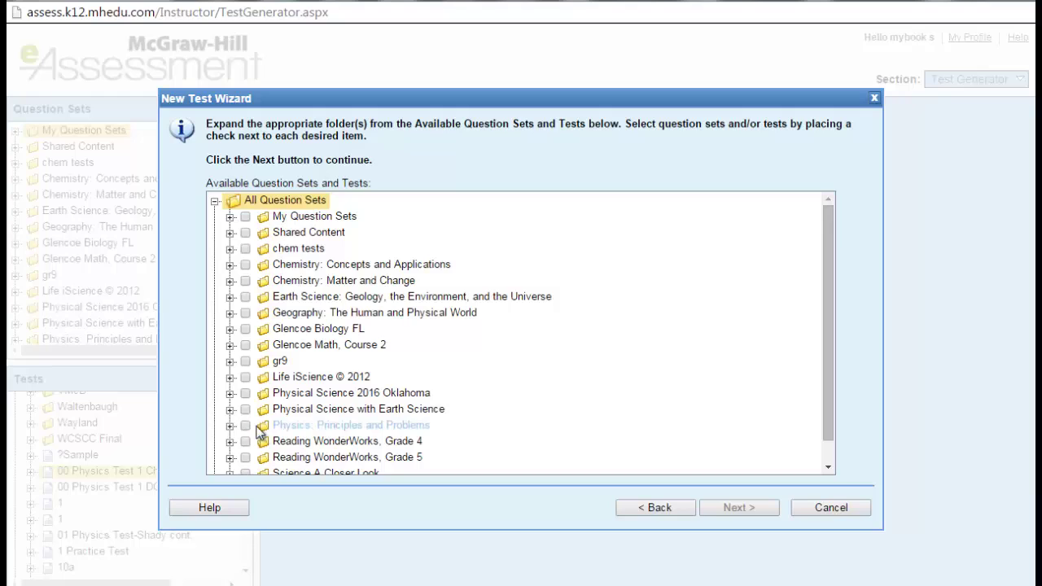
click(230, 426)
click(260, 441)
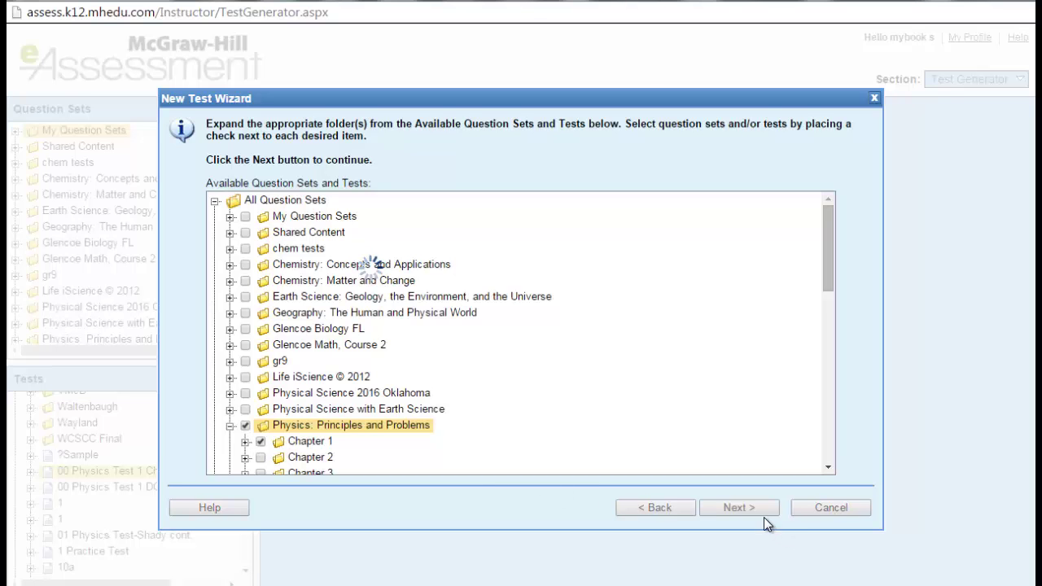
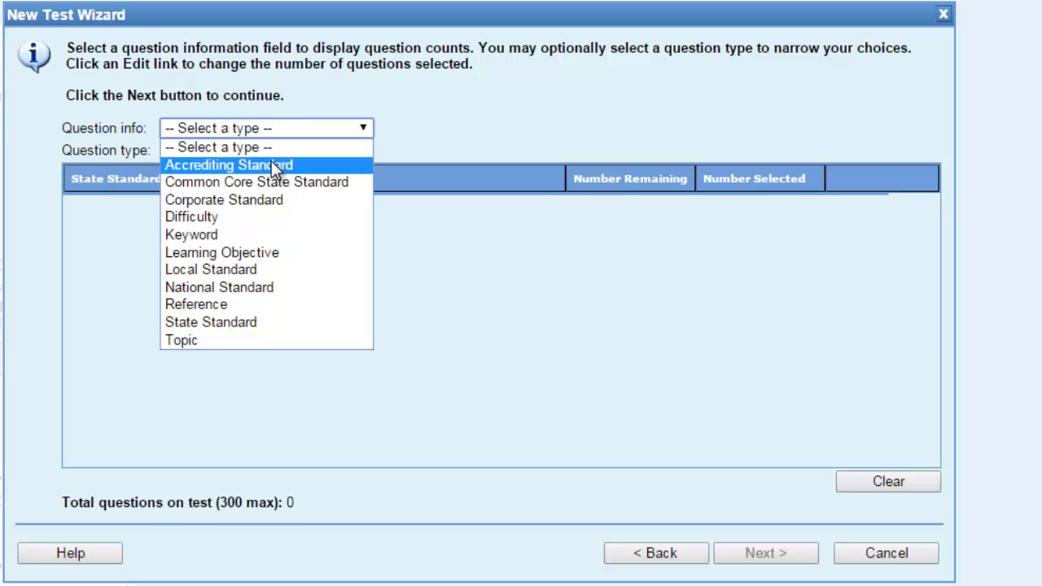
List the question counts by Difficulty and select 10 questions from Bloom's Level 1
click(224, 215)
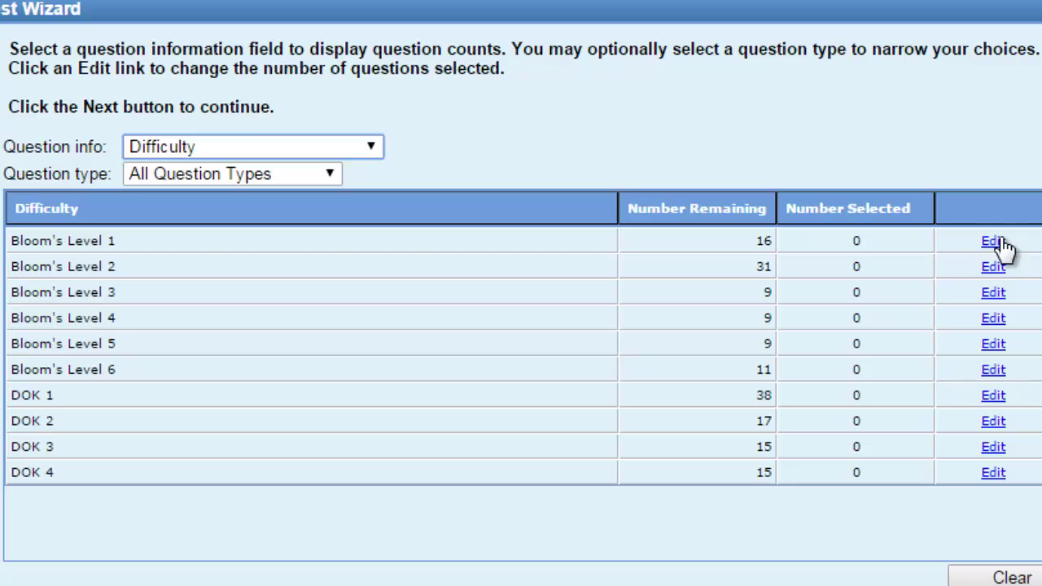
click(993, 242)
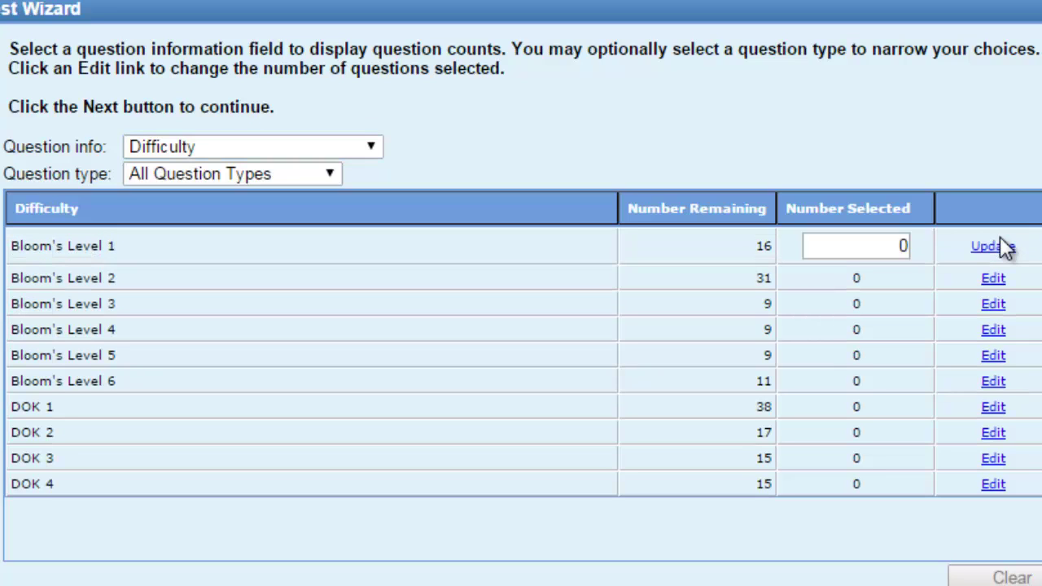
double_click(893, 243)
key(BackSpace)
text(10)
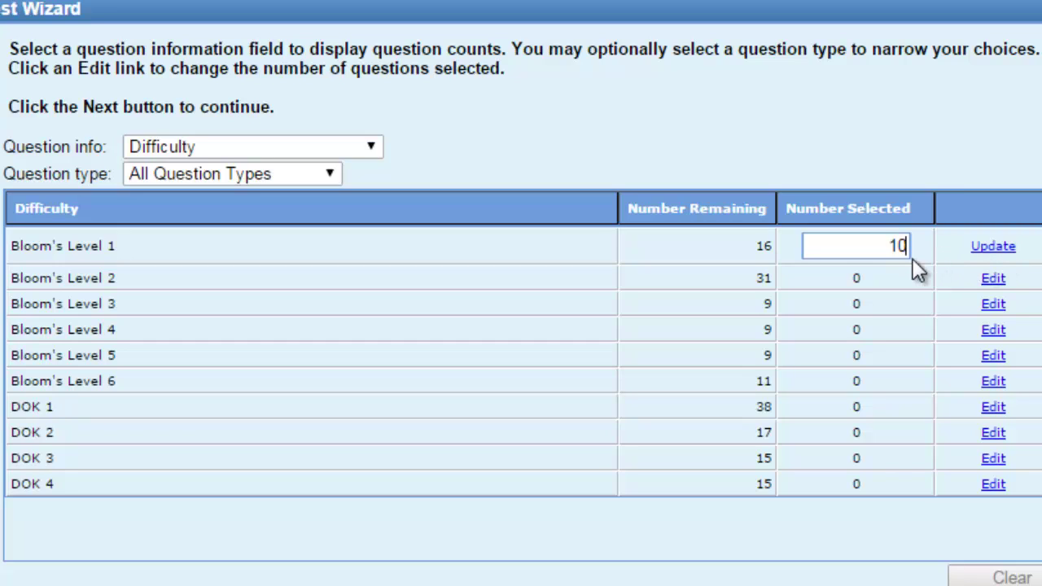
click(991, 246)
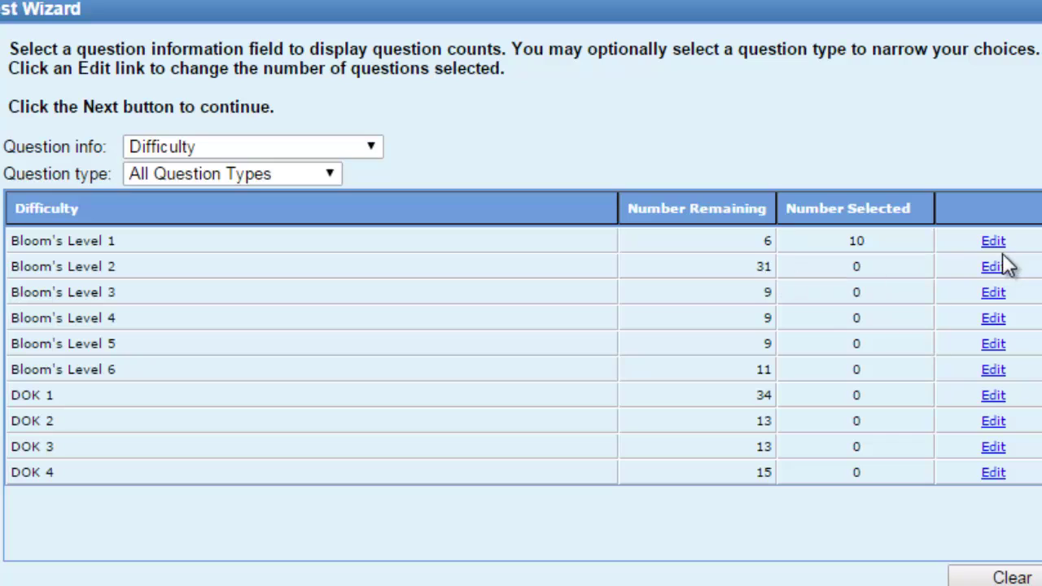
Select 5 questions from Bloom's Level 2
click(996, 271)
double_click(858, 270)
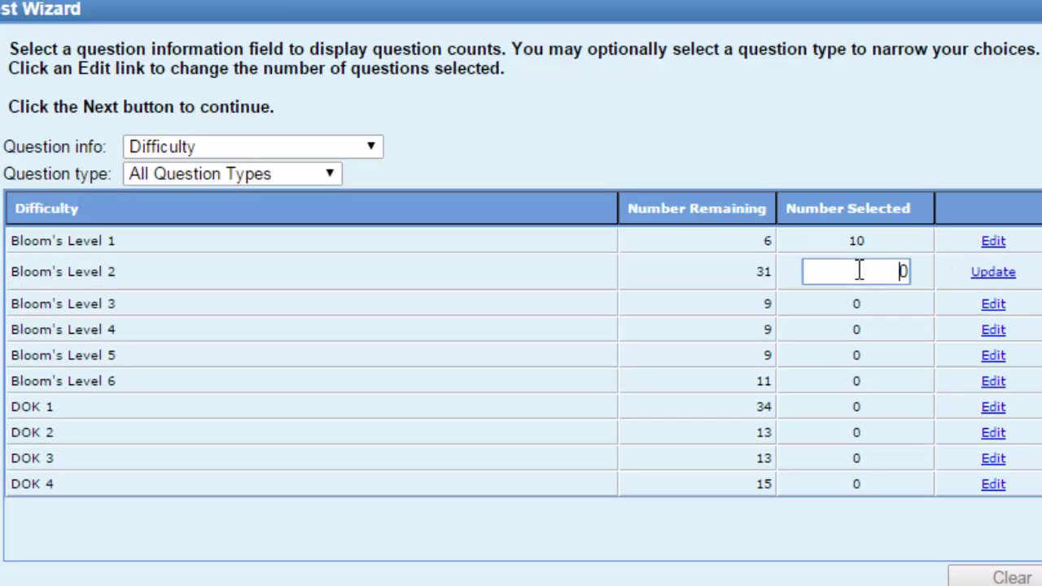
text(5)
click(993, 272)
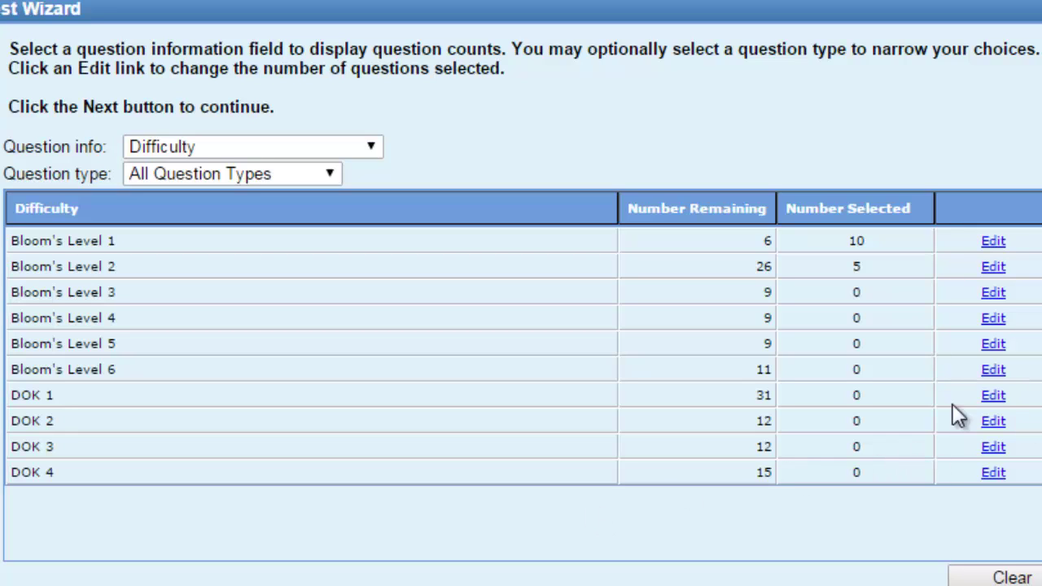
Select 5 questions from DOK 1 and continue to the settings summary
click(993, 397)
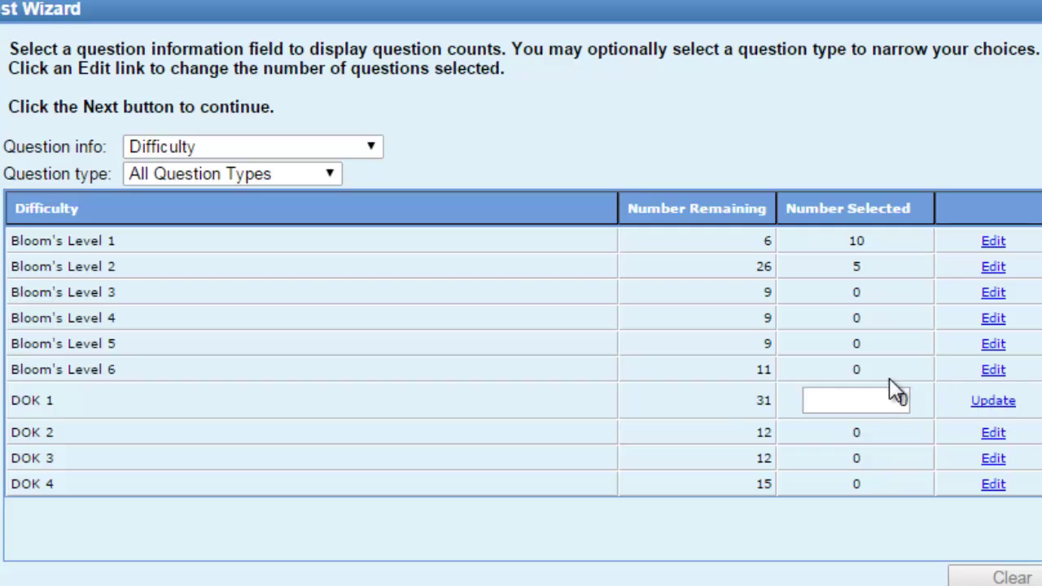
click(877, 407)
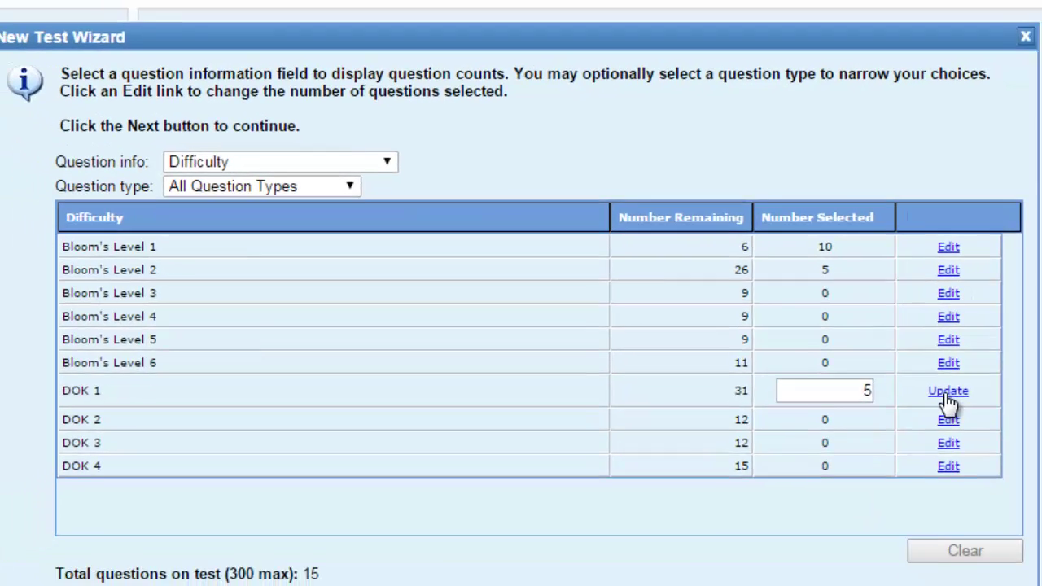
text(5)
click(948, 391)
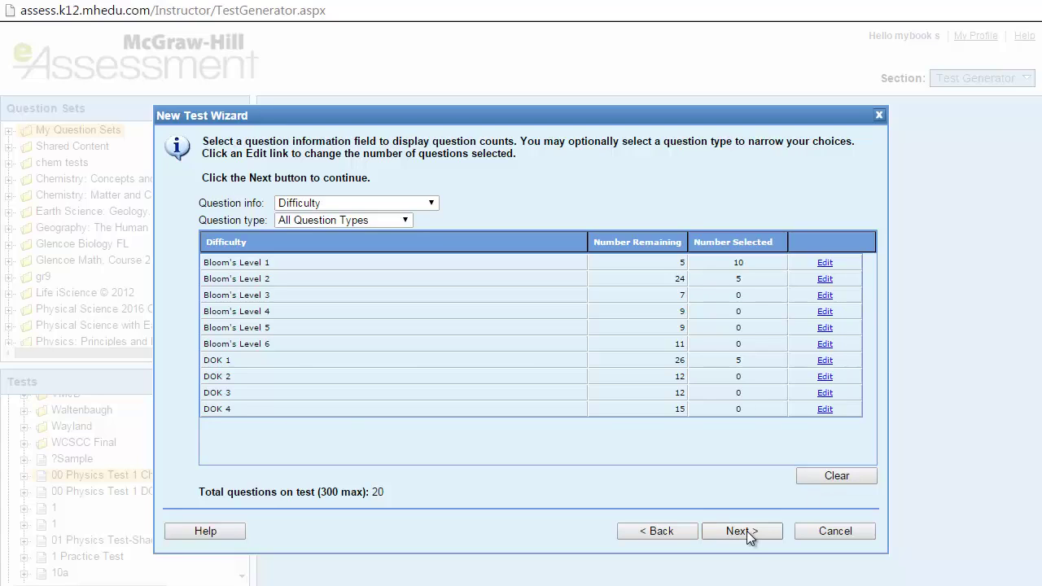
click(746, 530)
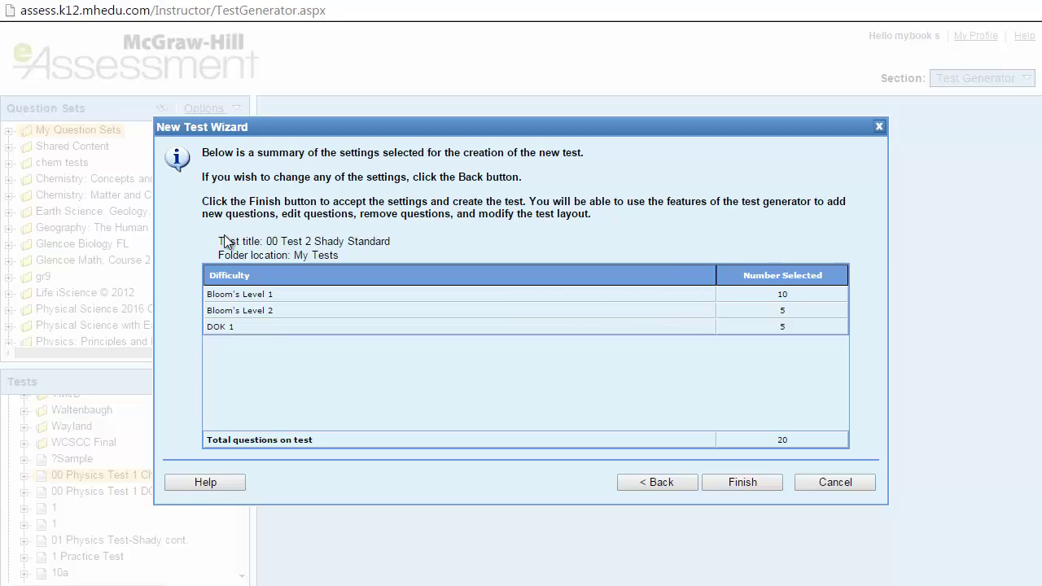
Review the title, folder location and question counts in the summary, and create the test
drag(228, 241, 342, 259)
click(268, 244)
drag(350, 255, 295, 261)
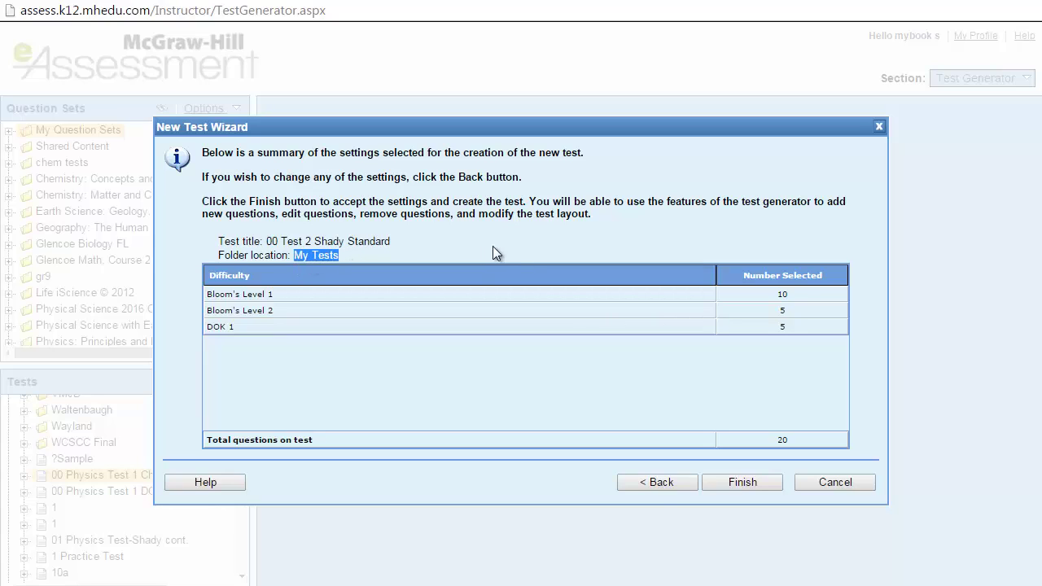
click(616, 228)
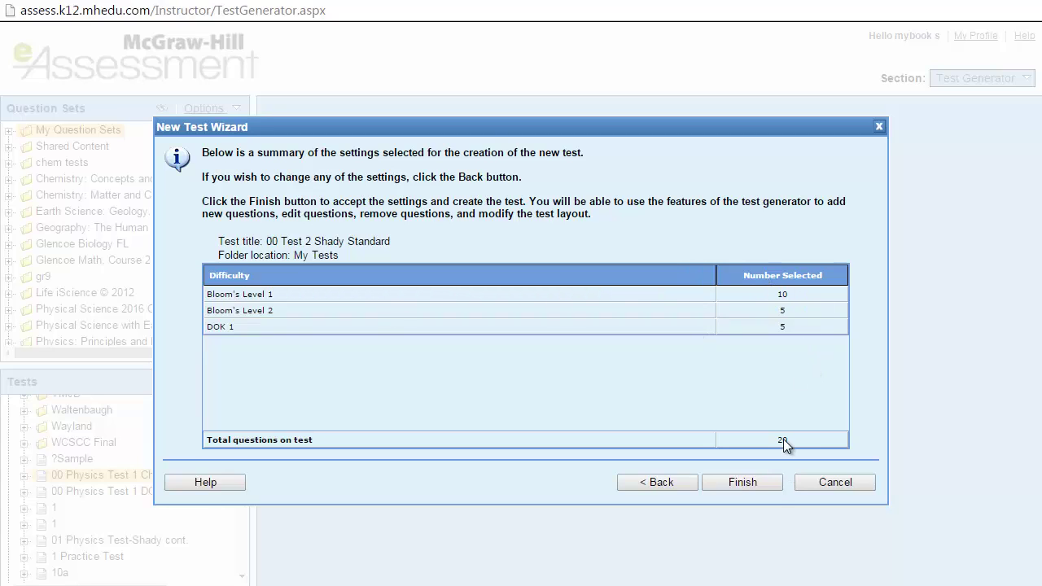
drag(768, 440, 767, 440)
drag(790, 310, 775, 310)
click(743, 481)
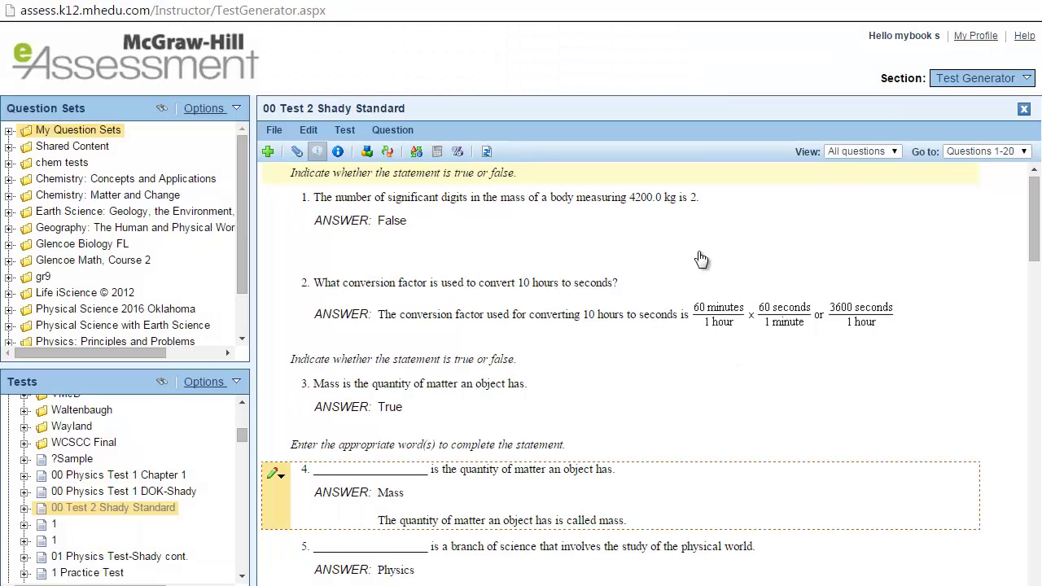
Move the true/false question on significant digits below the conversion-factor question, and view the conversion-factor question's edit options
drag(418, 214, 429, 317)
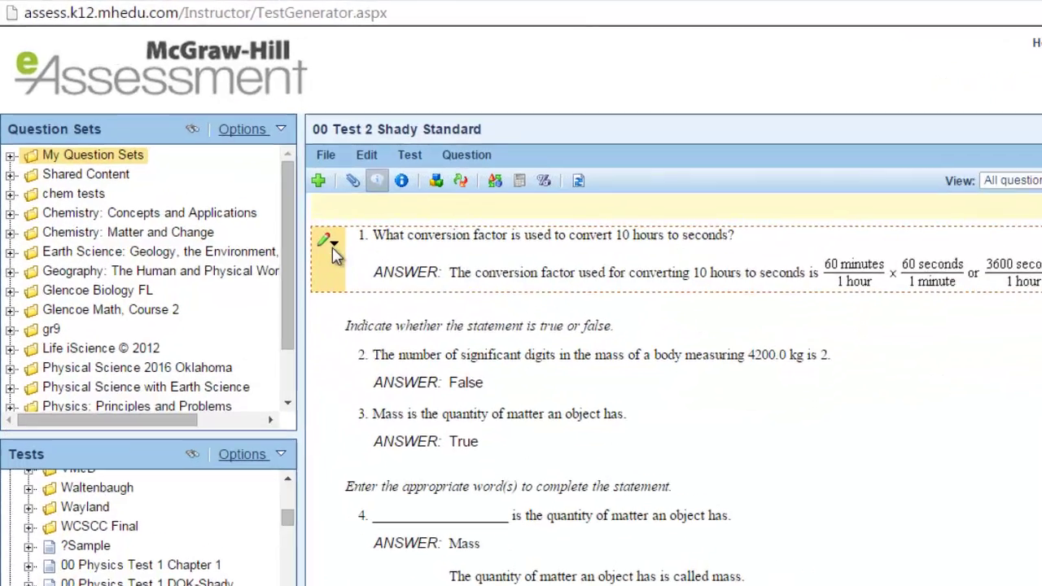
click(278, 208)
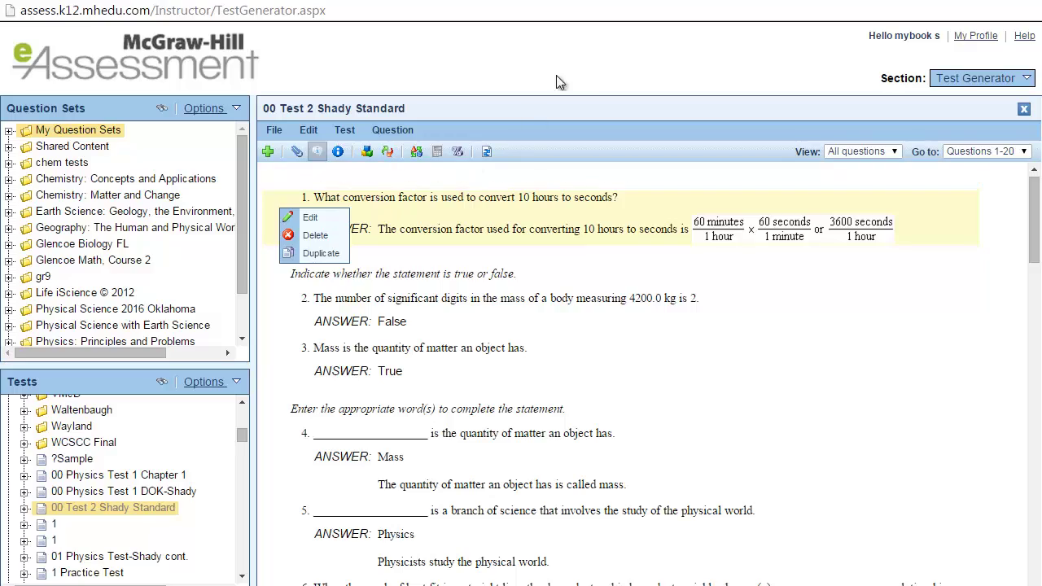
click(447, 107)
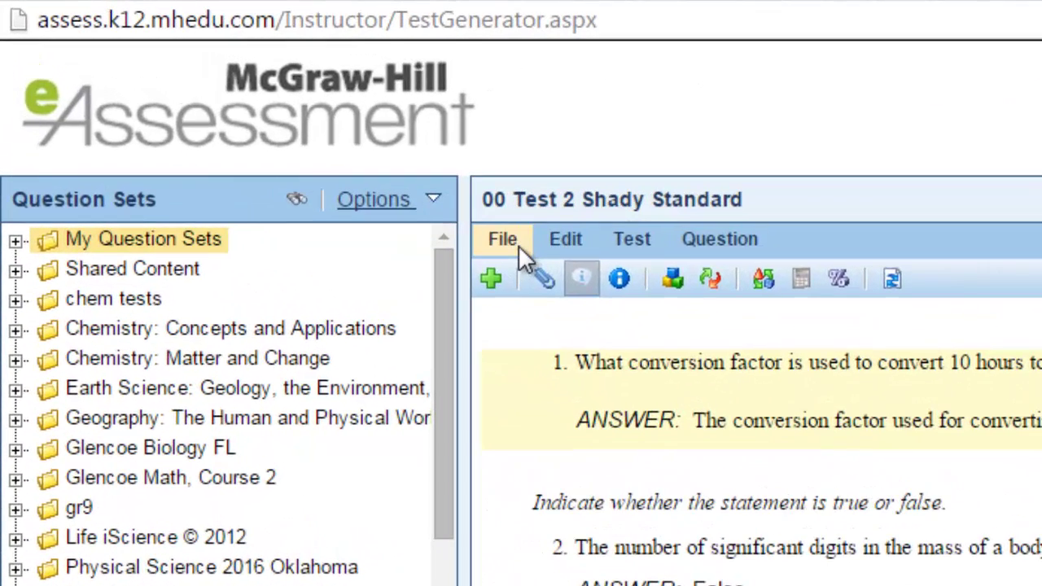
Examine the test's file options, including the export formats such as Word Document
click(518, 245)
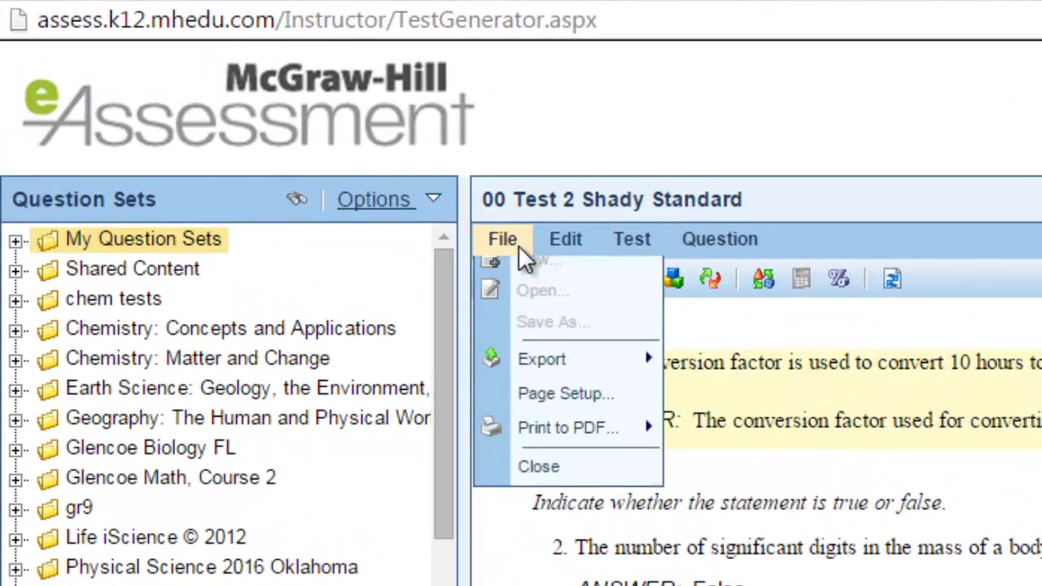
mouse_move(547, 378)
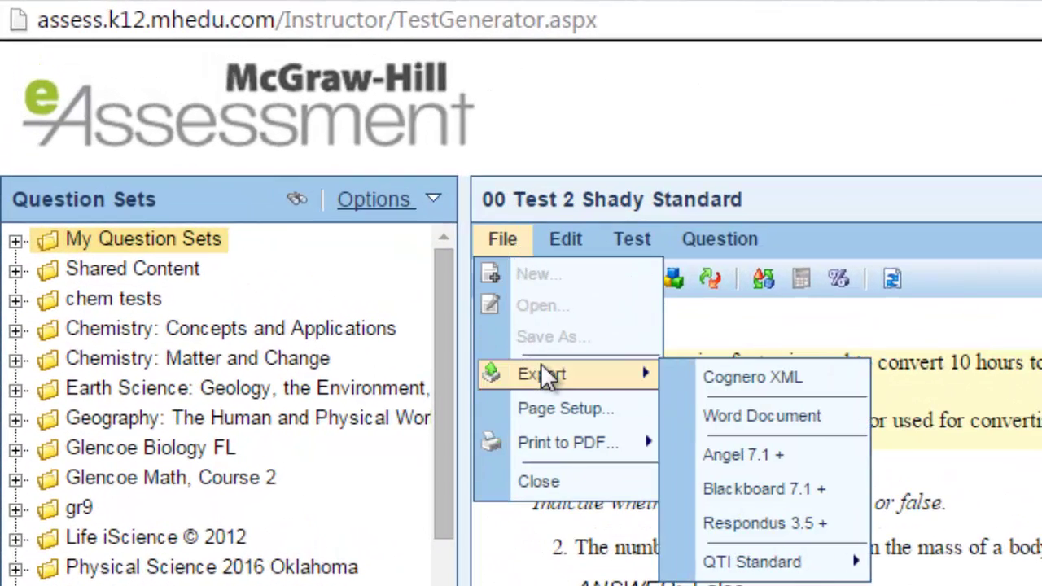
click(753, 417)
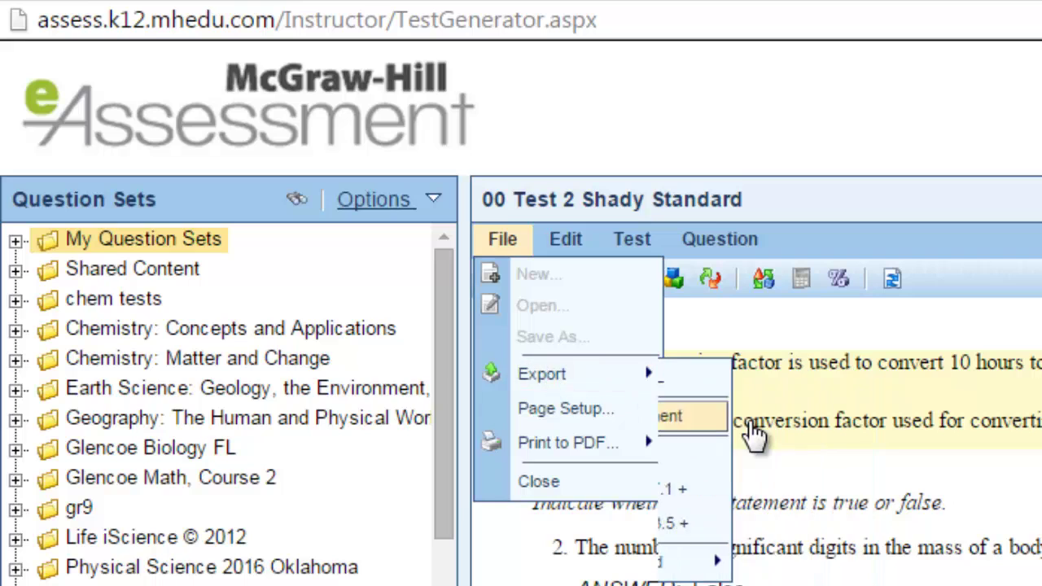
click(505, 239)
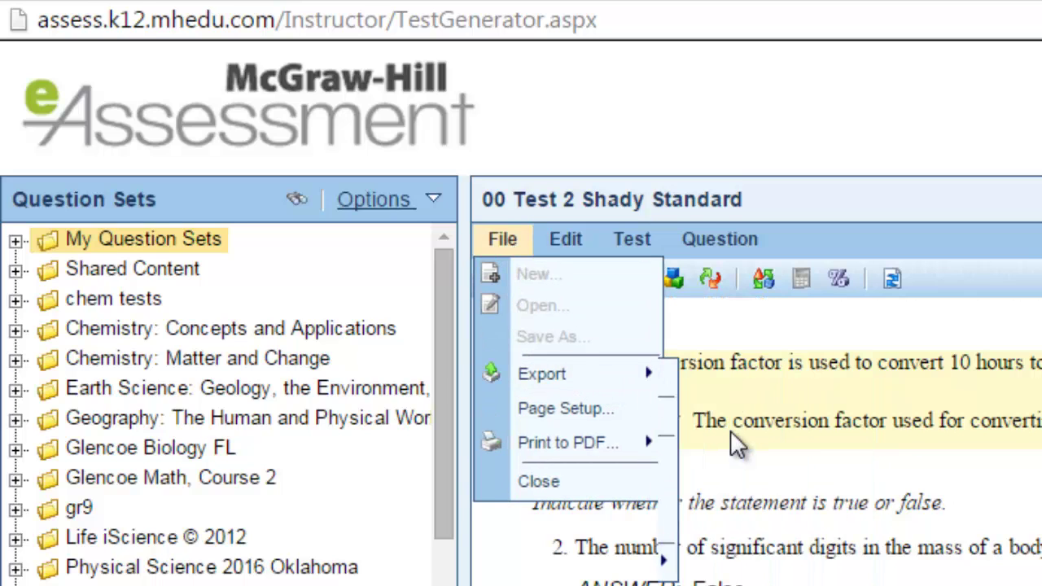
click(556, 342)
Close the 00 Test 2 test and reopen it from the saved tests
click(500, 241)
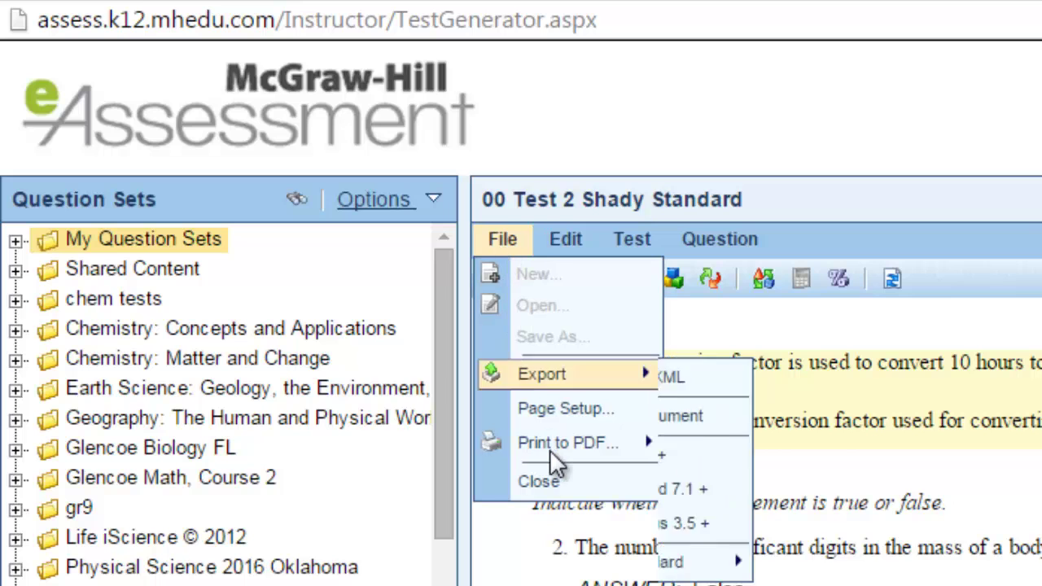
mouse_move(551, 461)
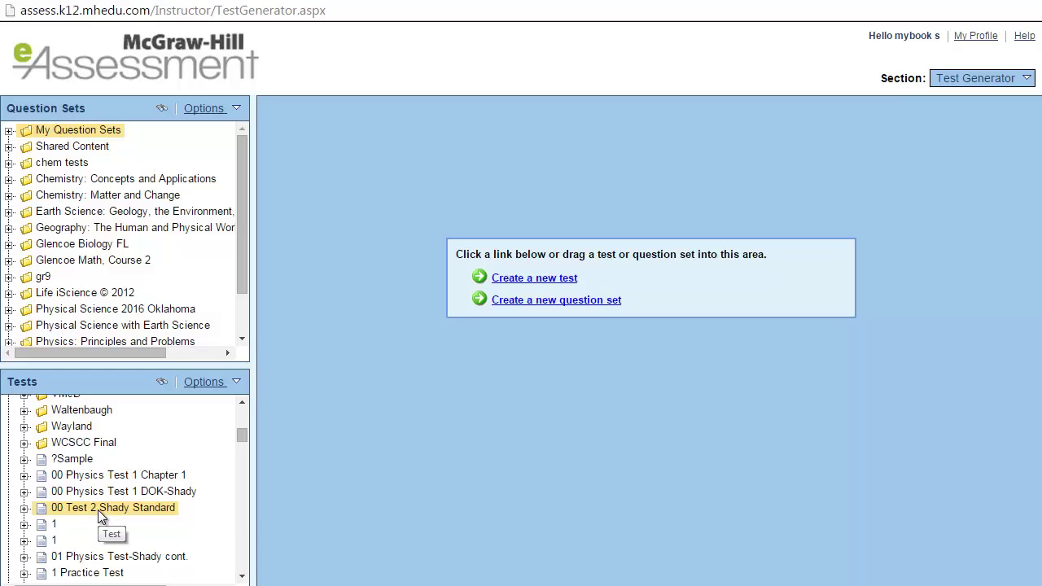
drag(100, 508, 556, 426)
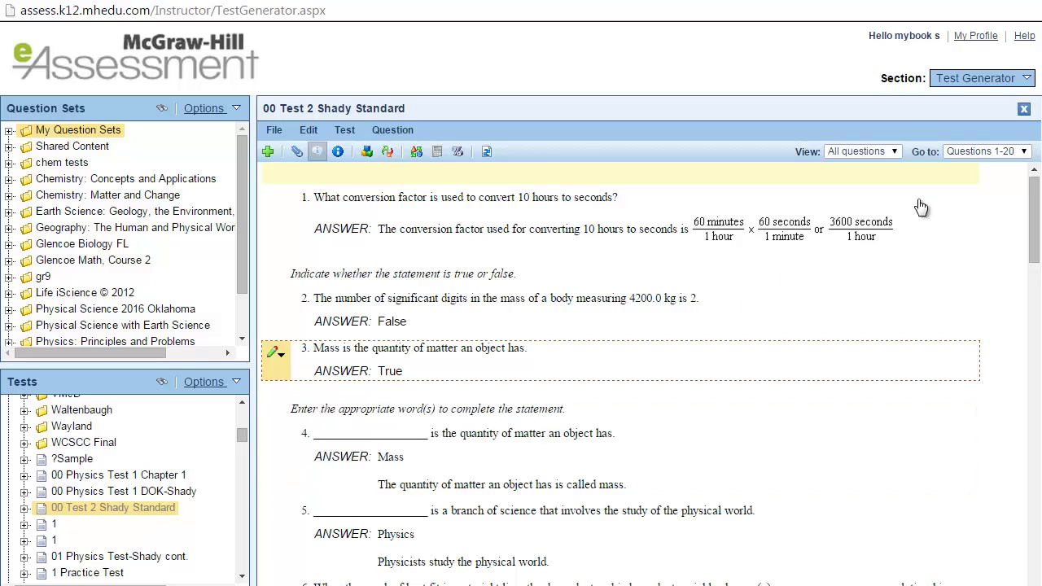
Close the open test and start a new one with the option to build an empty test
click(1023, 109)
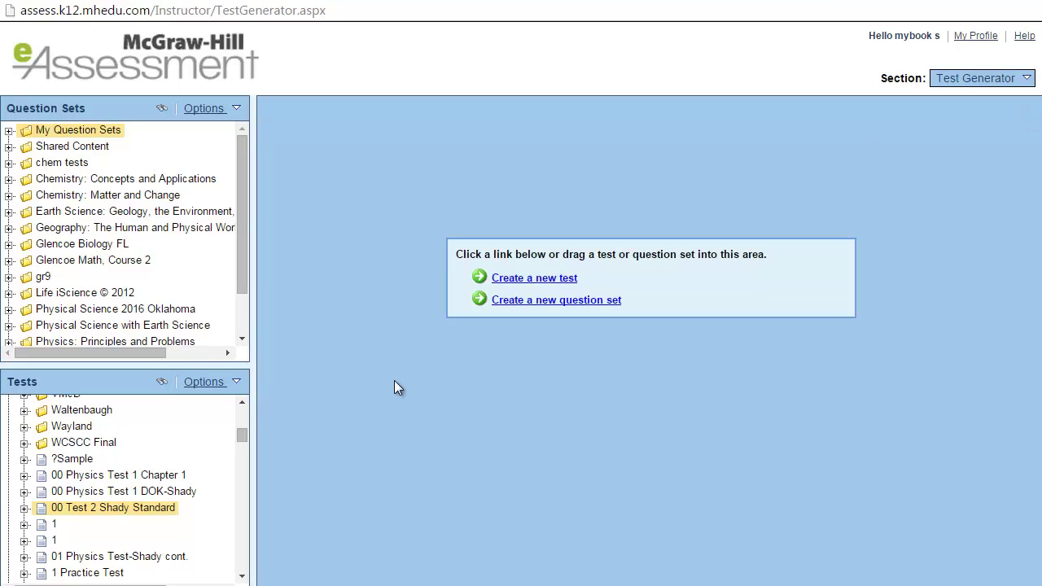
click(537, 278)
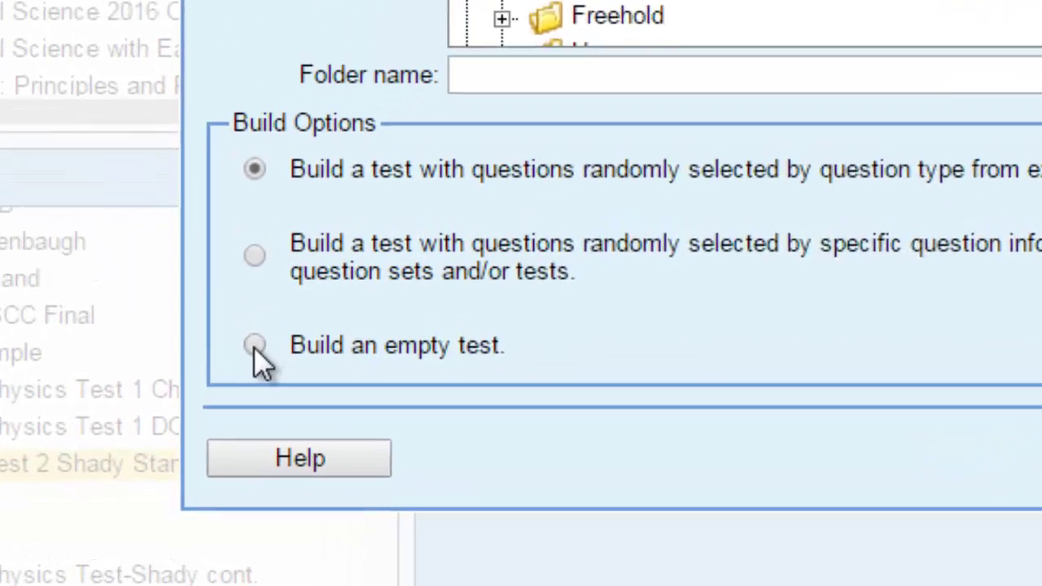
click(187, 454)
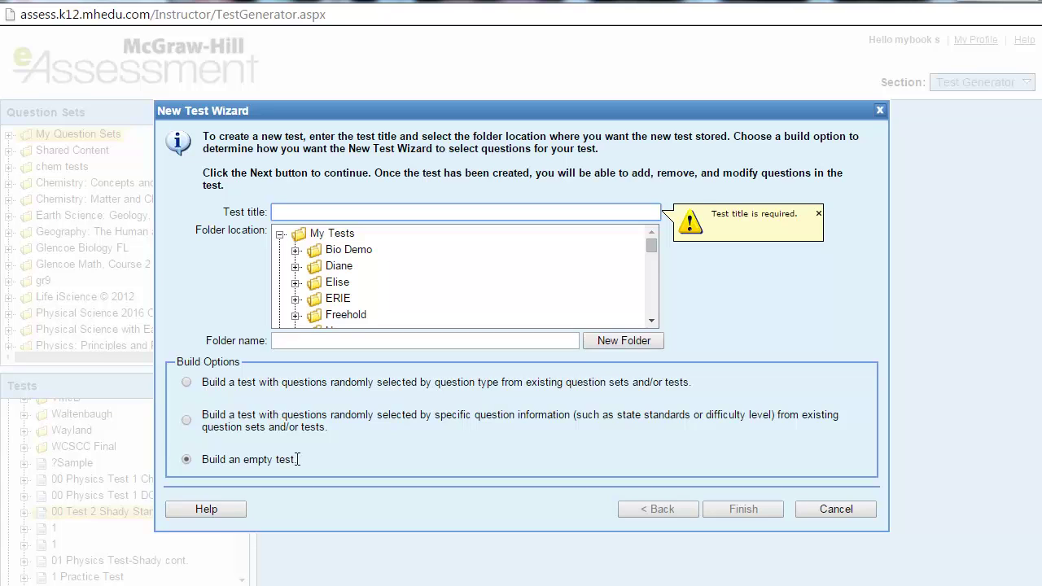
drag(297, 459, 202, 459)
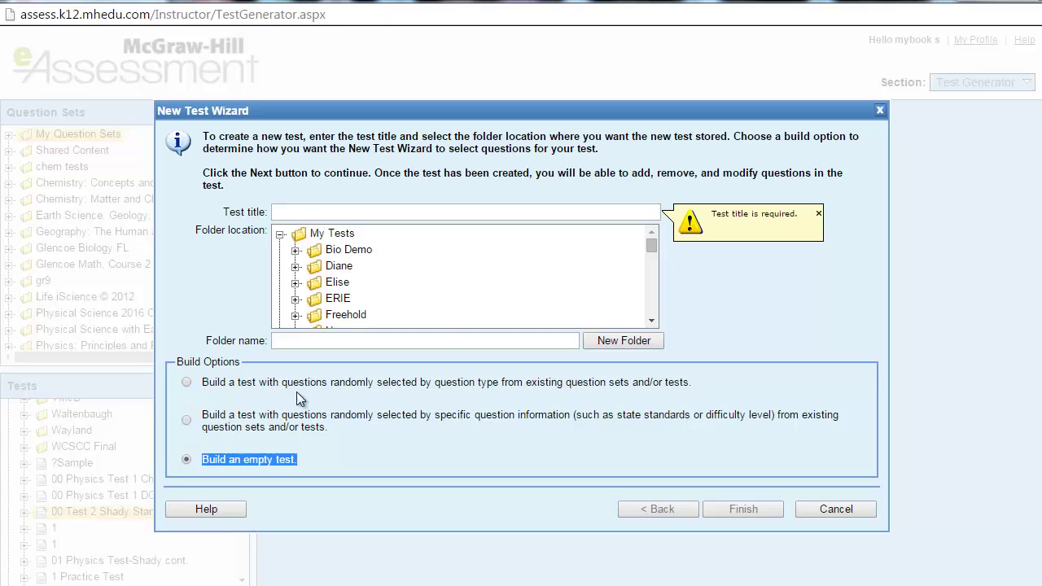
Title the empty test with "00 Test 3" and the author's name, store it in My Tests, and create it
click(337, 212)
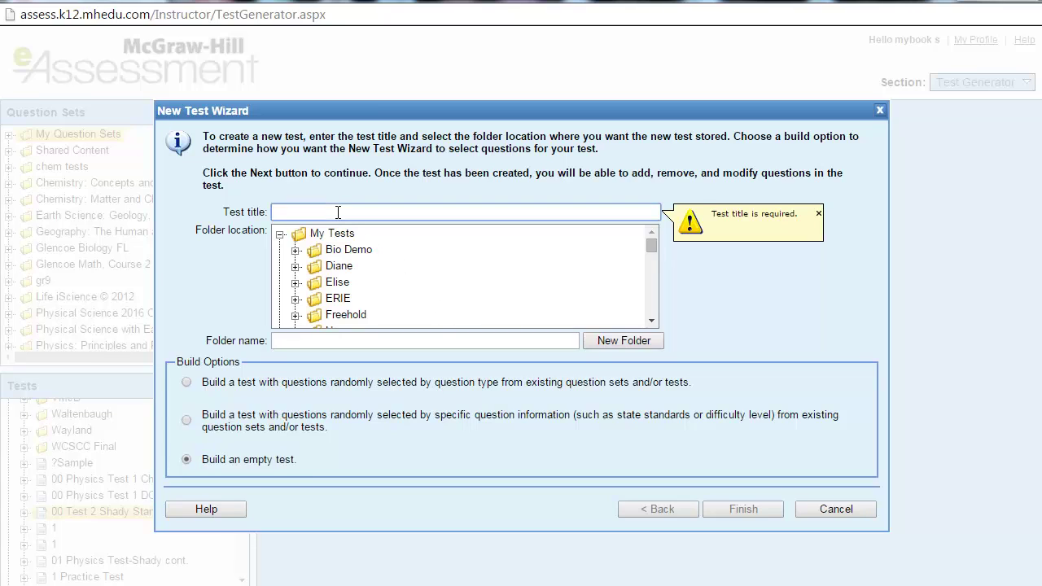
text(00)
key(Caps_Lock)
key(Caps_Lock)
text(Test 3)
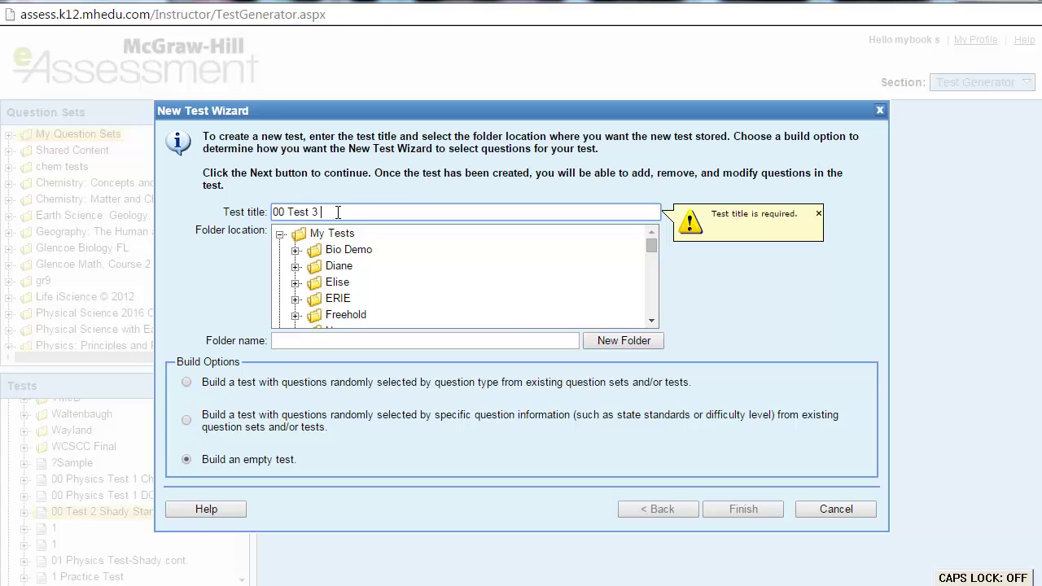
key(Caps_Lock)
text(Shad)
text(y)
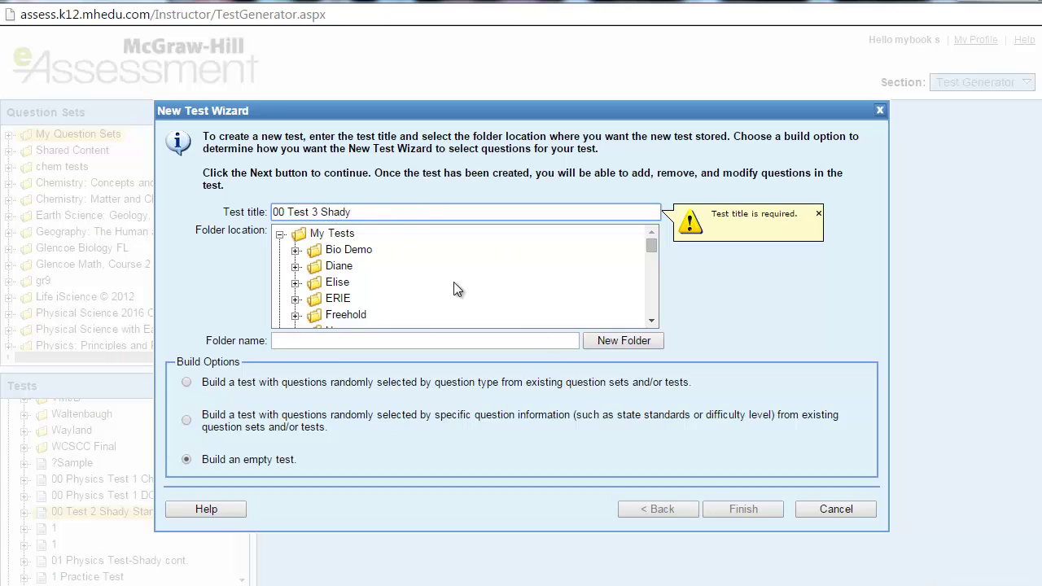
click(335, 235)
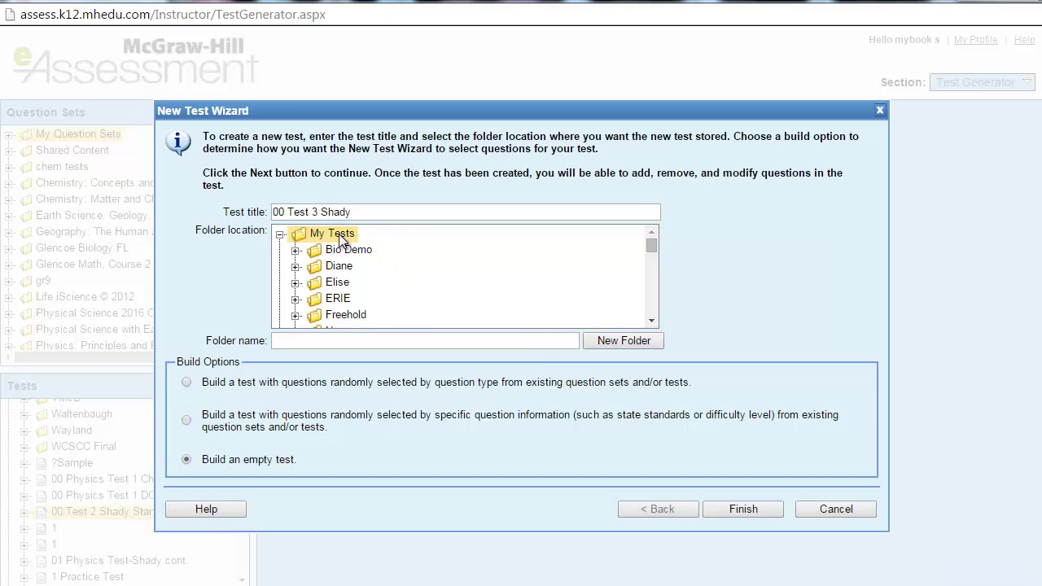
click(759, 510)
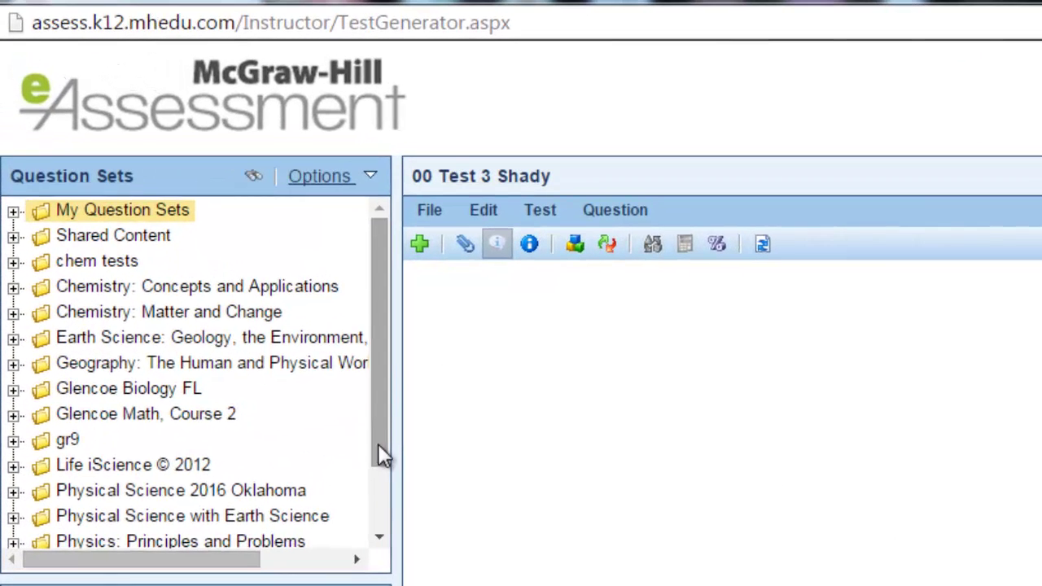
drag(379, 446, 386, 504)
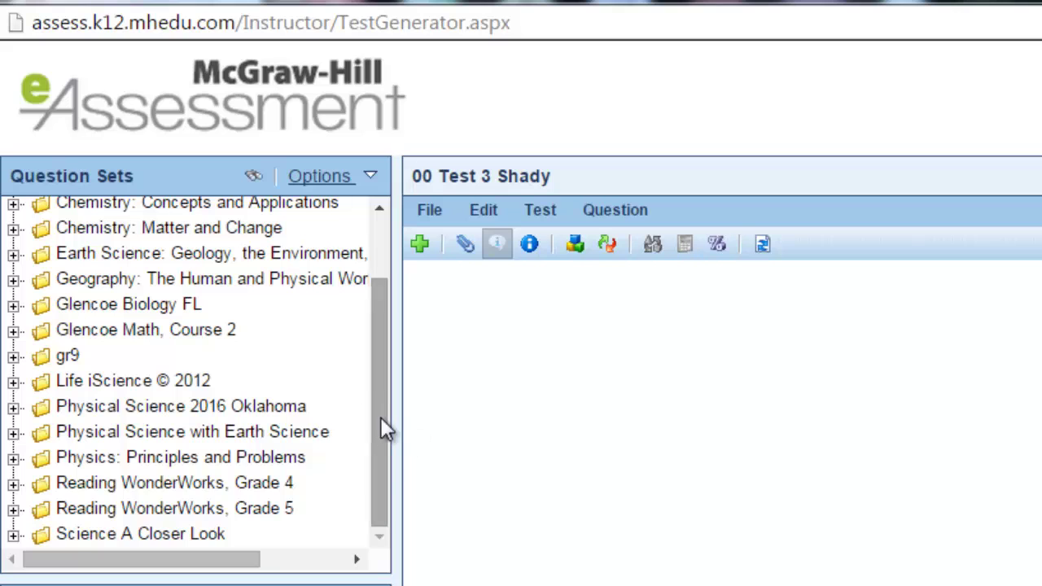
drag(386, 430, 385, 345)
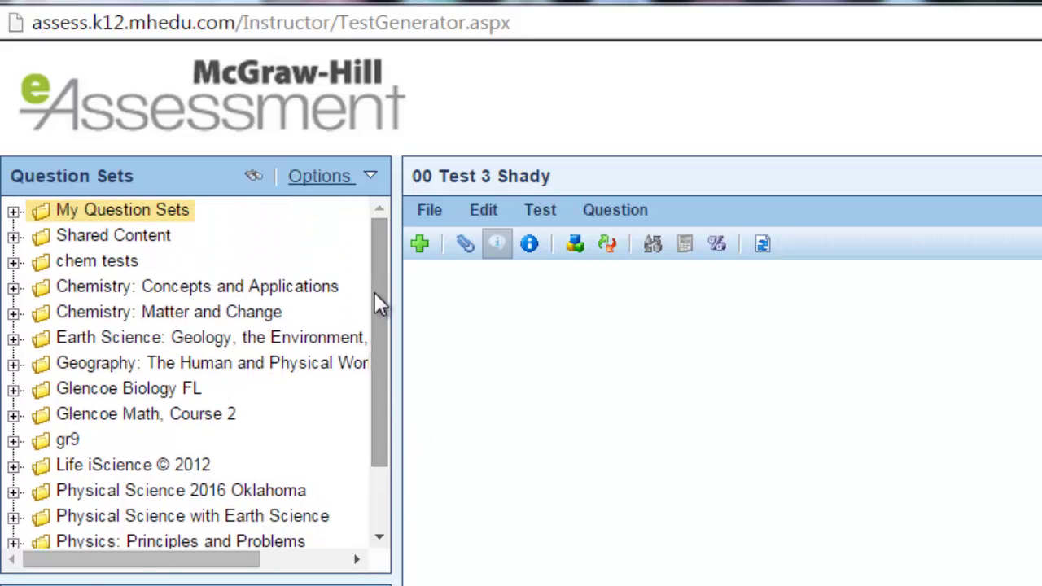
Add the questions of Chapter 1 Set (Student Edition) from Physics: Principles and Problems, Chapter 1, to the empty test
click(376, 472)
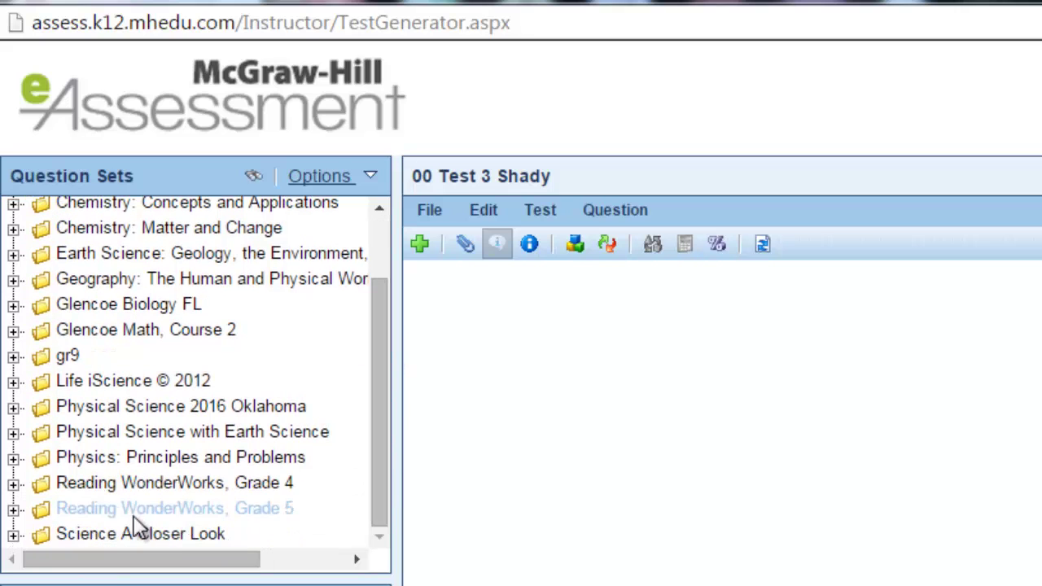
click(13, 458)
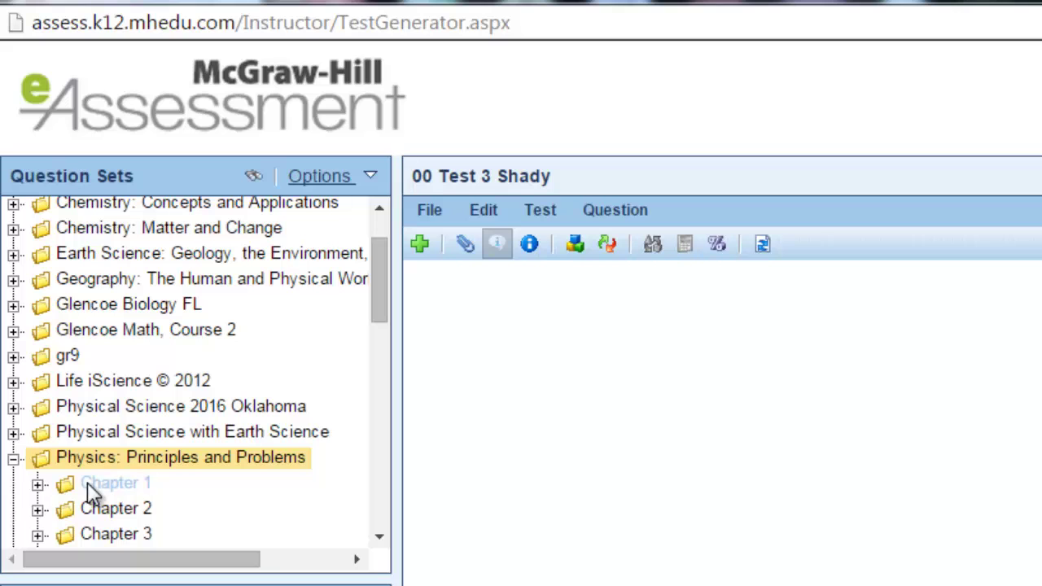
drag(96, 491, 716, 486)
click(38, 484)
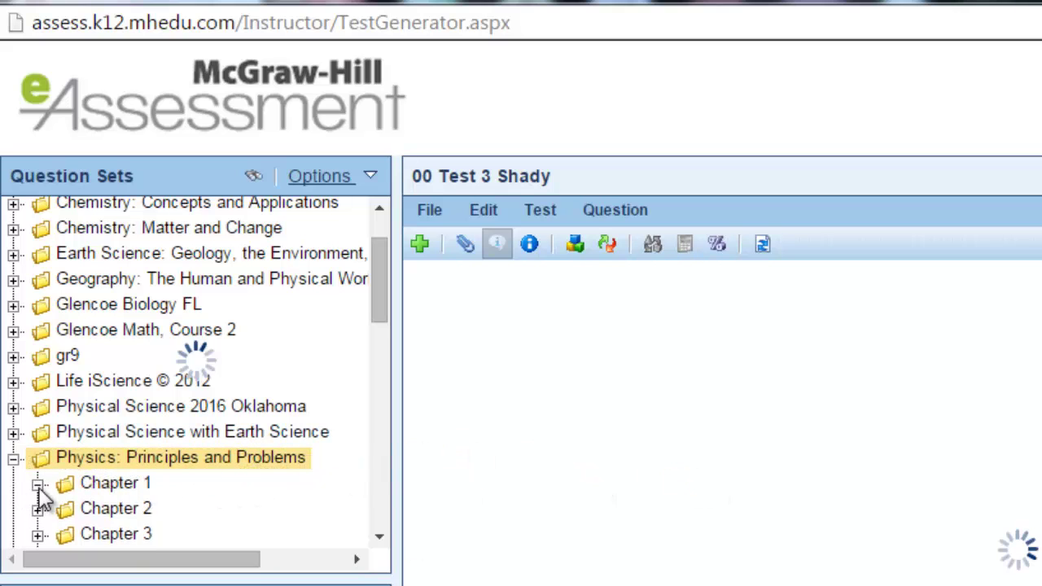
drag(385, 300, 502, 332)
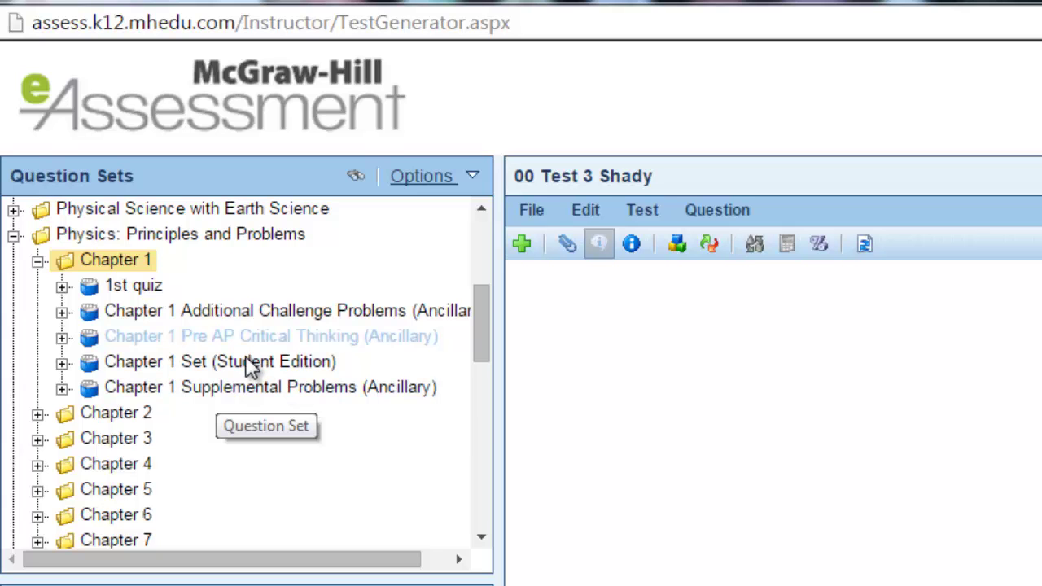
drag(232, 367, 756, 407)
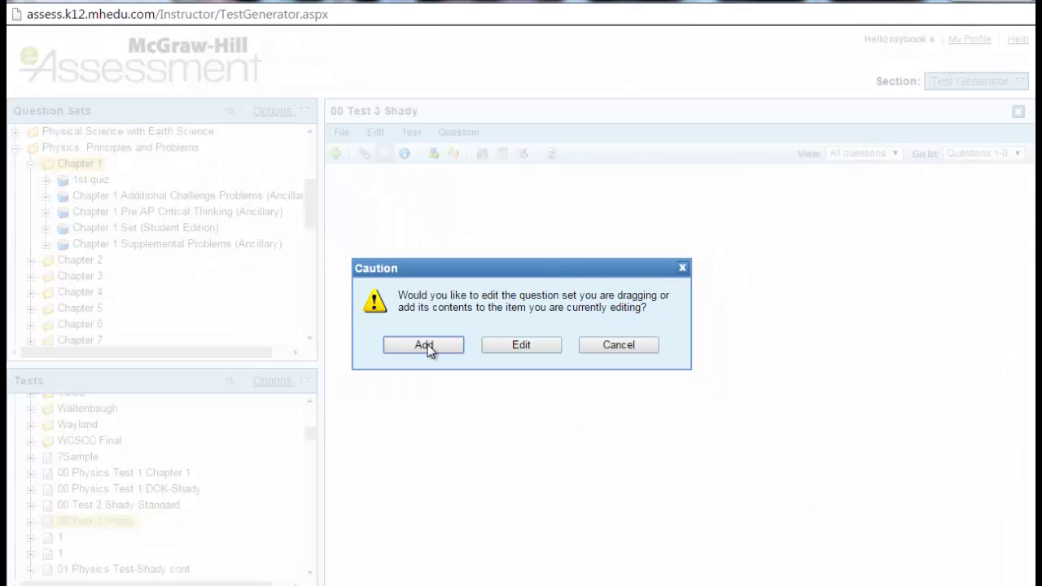
click(424, 345)
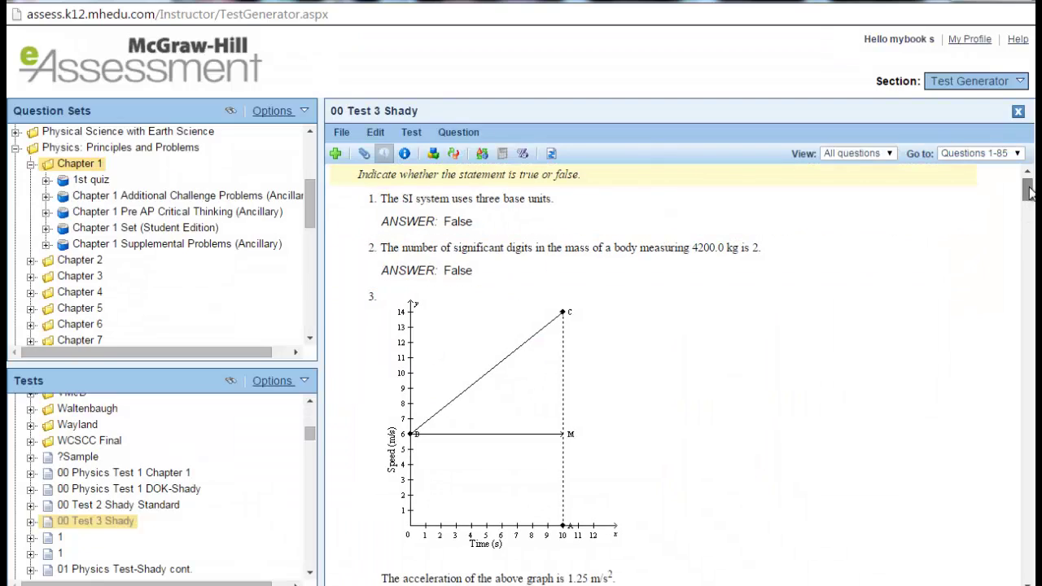
Narrow the question sets list and move the first question, about the SI base units, below the significant digits question
mouse_move(1027, 192)
mouse_down()
mouse_move(1031, 561)
mouse_move(1029, 175)
mouse_up()
drag(320, 200, 218, 199)
drag(362, 203, 361, 290)
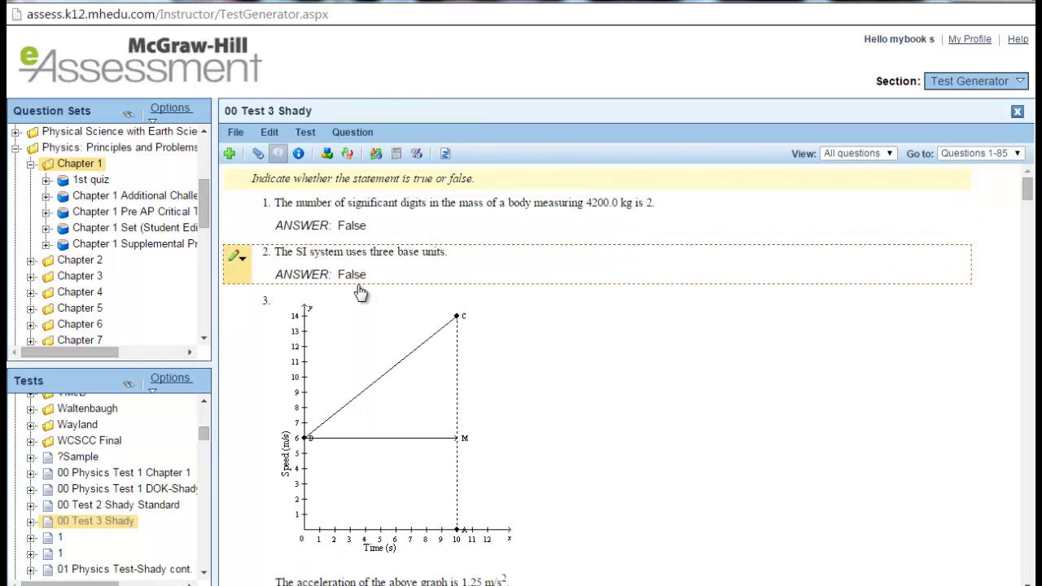
click(242, 205)
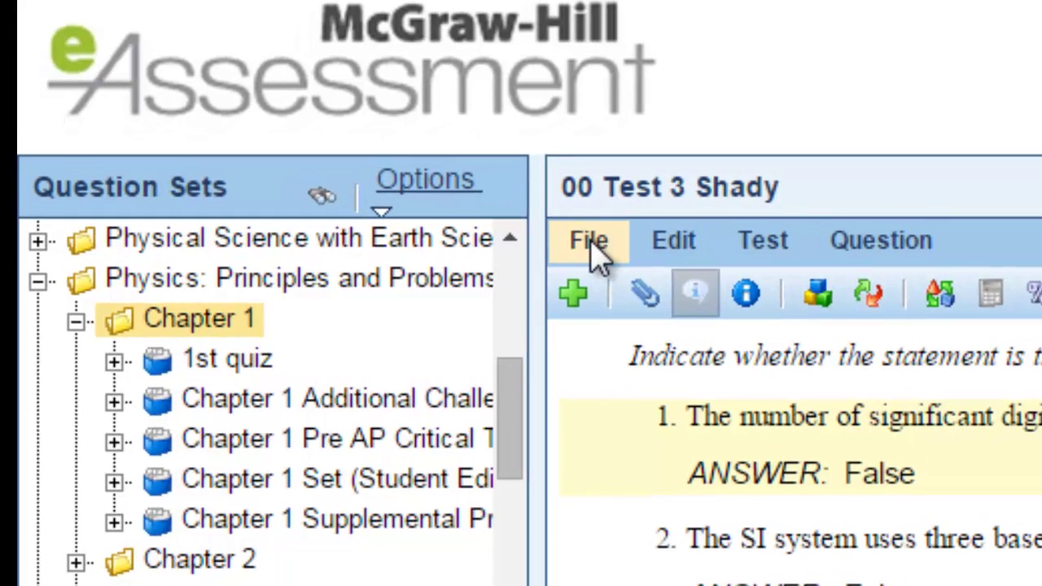
Examine the test's Print to PDF options for single and multiple versions
click(592, 244)
mouse_move(713, 516)
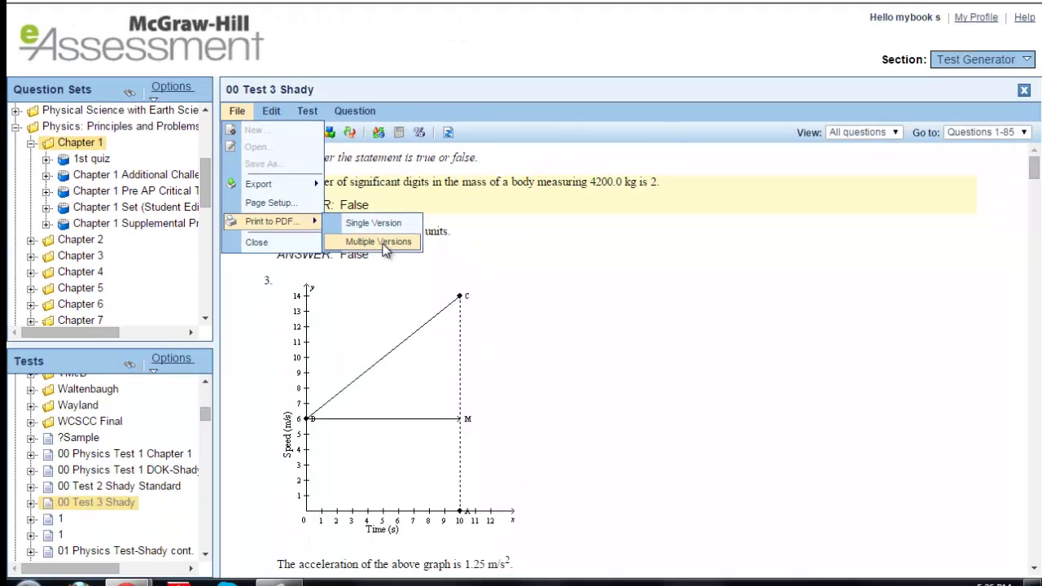
Close the 00 Test 3 test, reopen it from the saved tests to check its questions, and close it again
click(1024, 91)
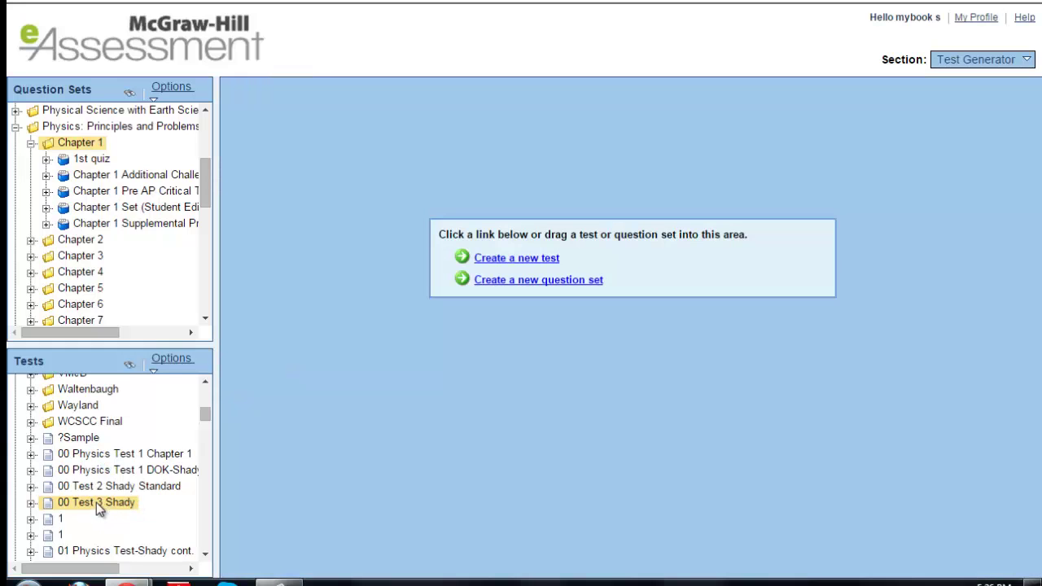
drag(95, 501, 435, 440)
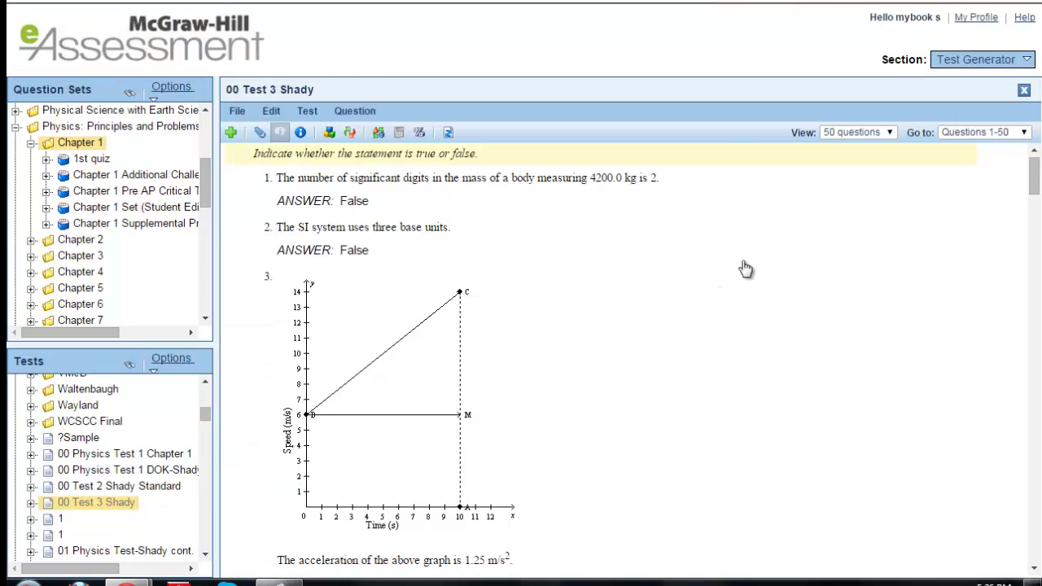
drag(1034, 183, 1033, 137)
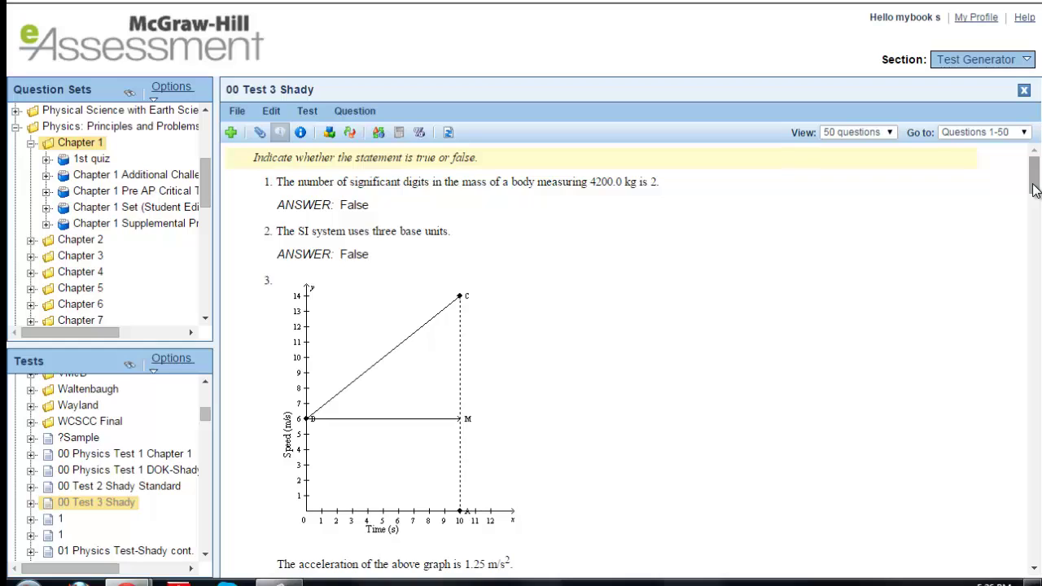
click(1024, 91)
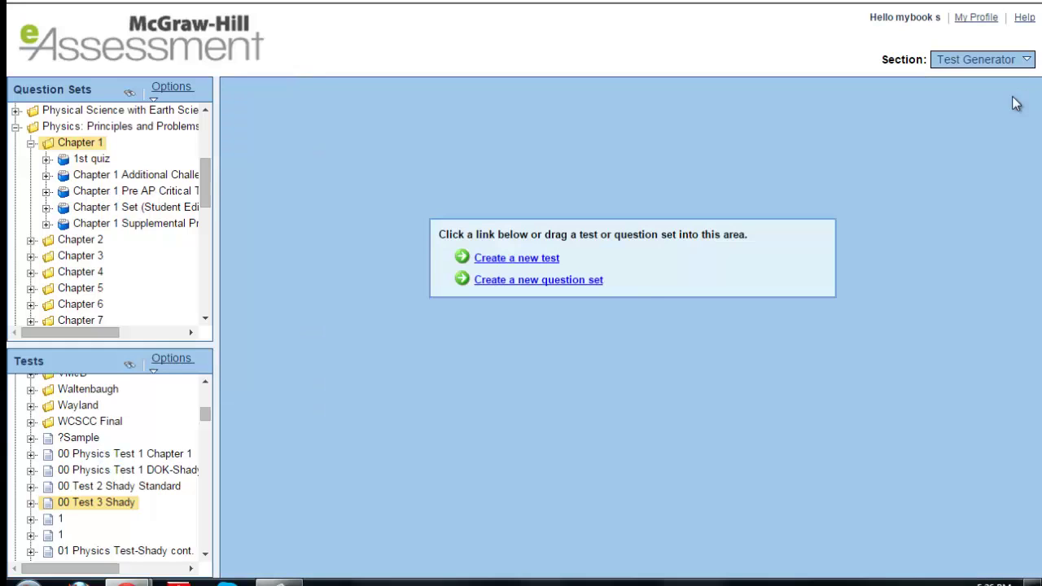
Start a new test to review the three build options, and close the wizard without creating a test
click(491, 263)
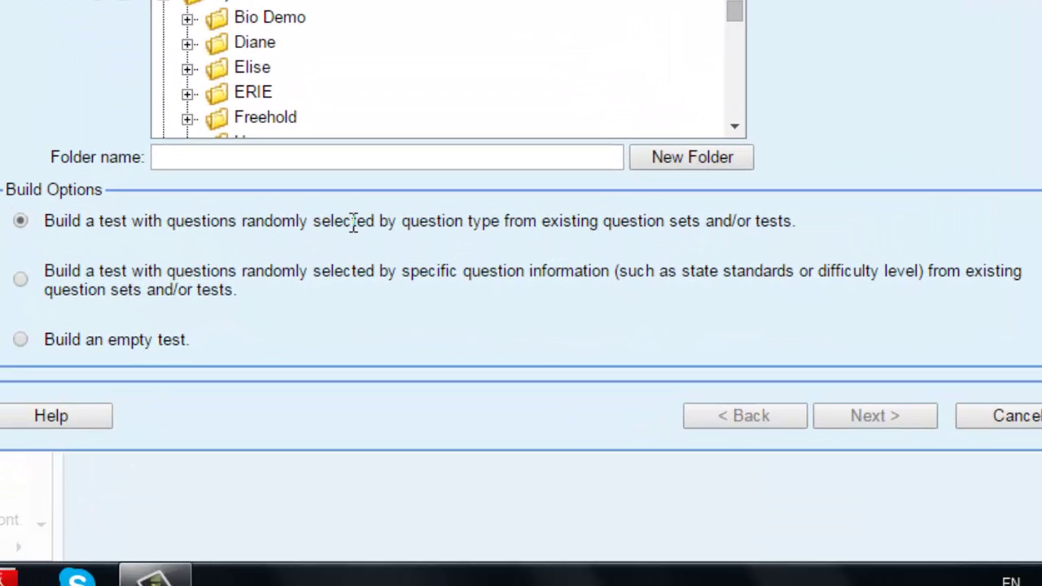
drag(602, 221, 85, 272)
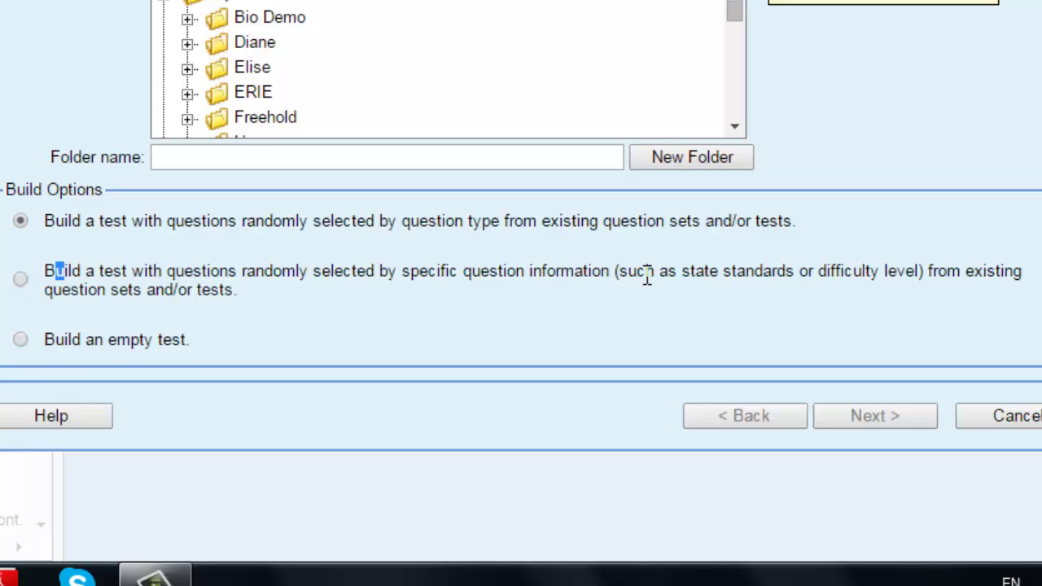
click(201, 339)
drag(194, 342, 49, 335)
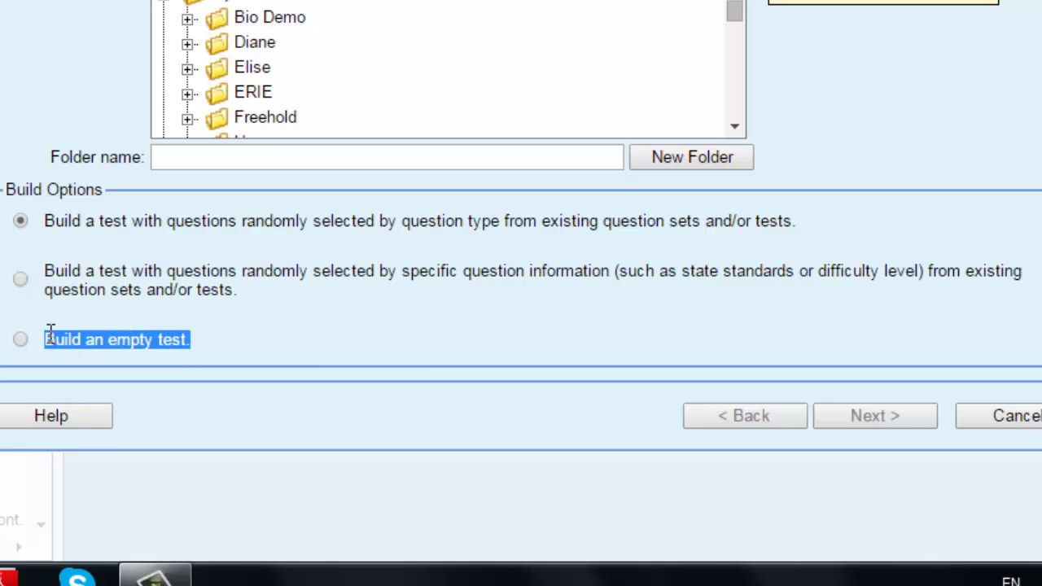
click(250, 329)
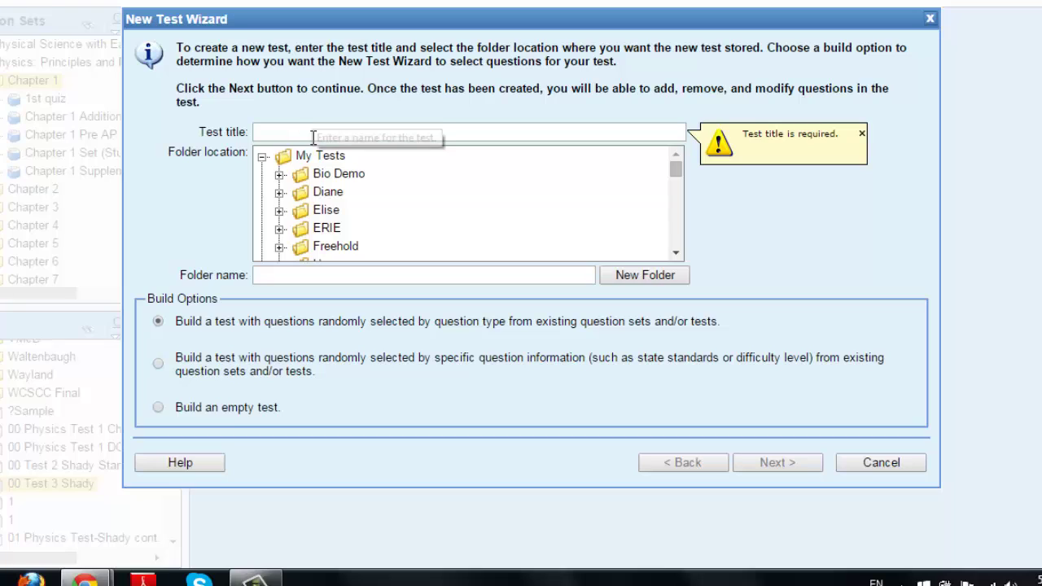
click(301, 137)
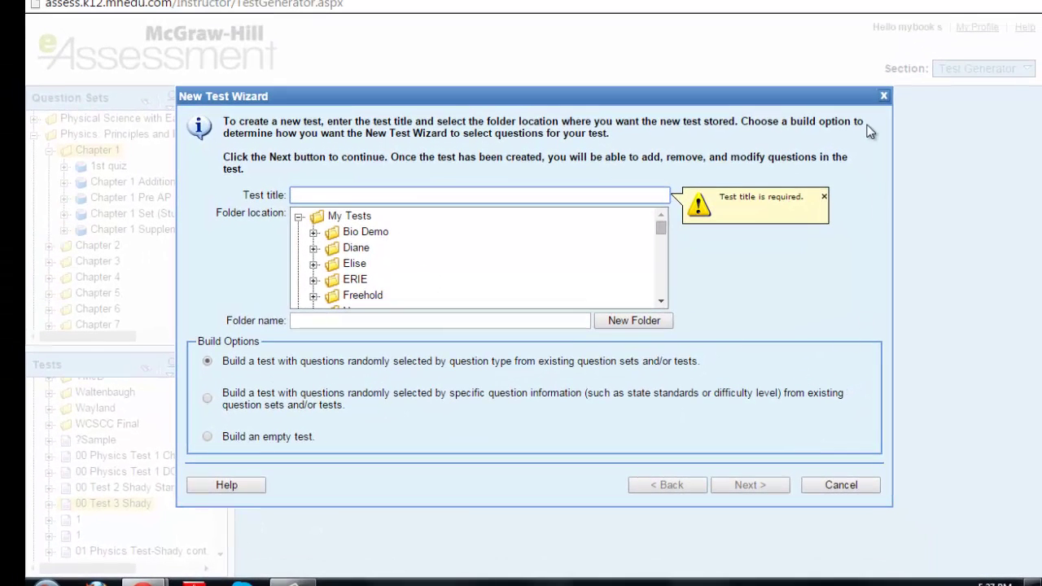
click(883, 96)
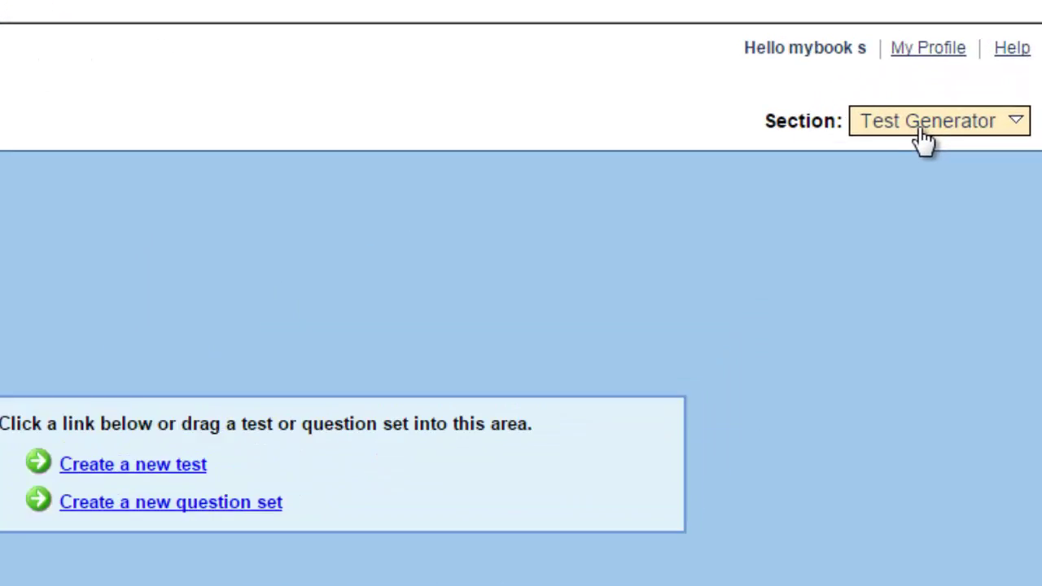
Open the choice of sections to see the areas available besides Test Generator
click(971, 72)
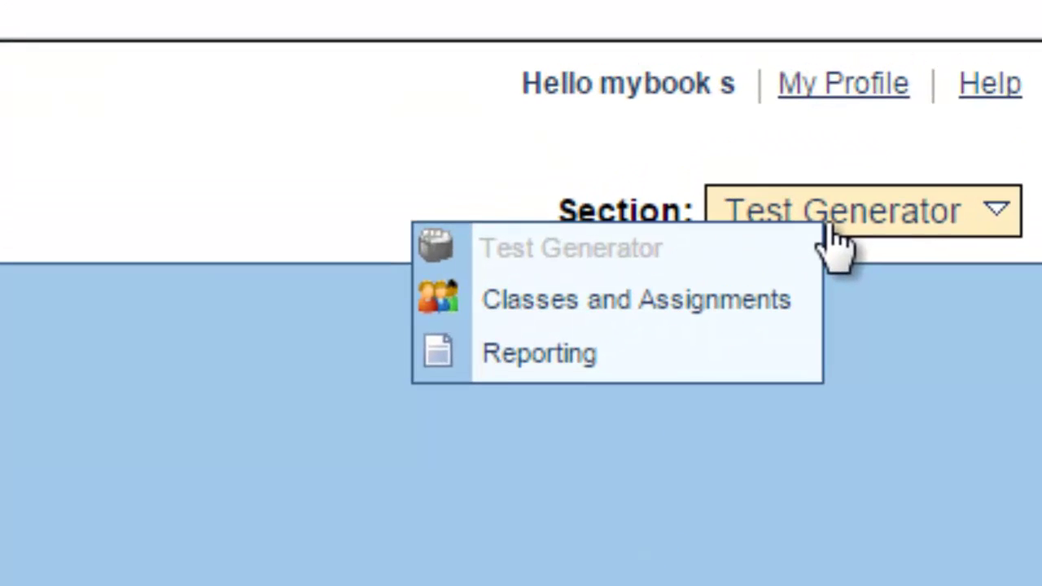